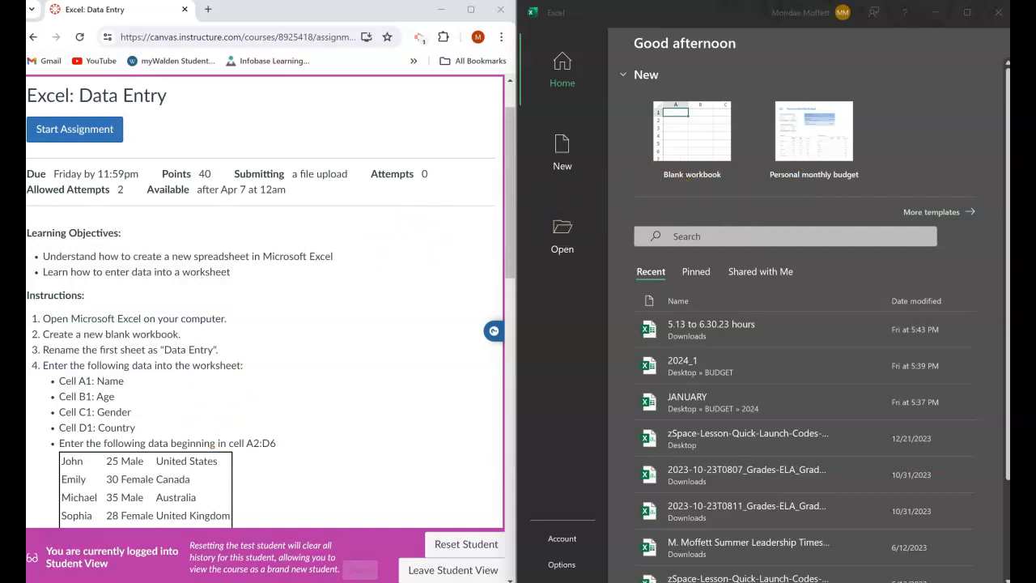
pyautogui.press('super')
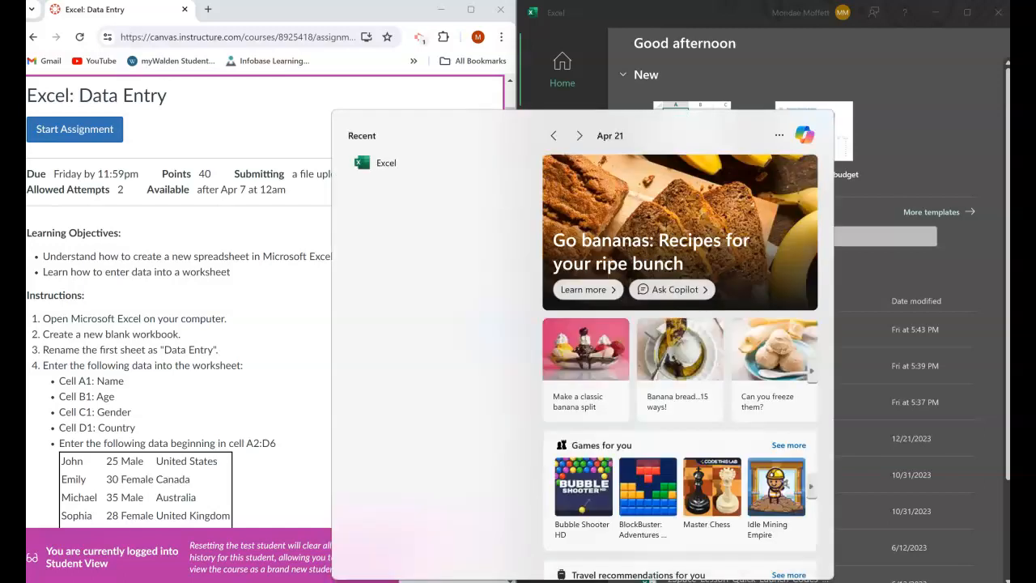
pyautogui.write('ex')
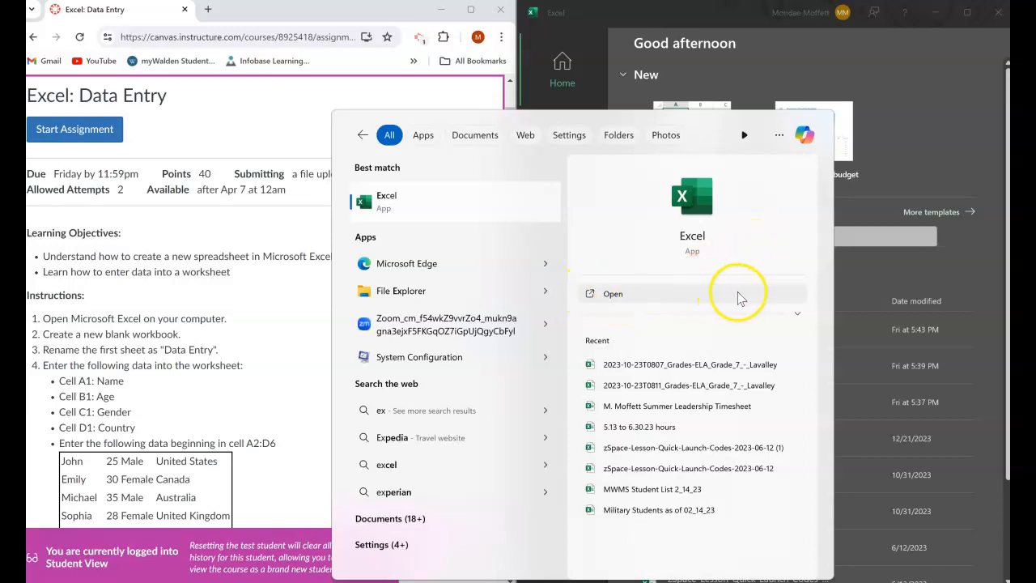
pyautogui.click(929, 281)
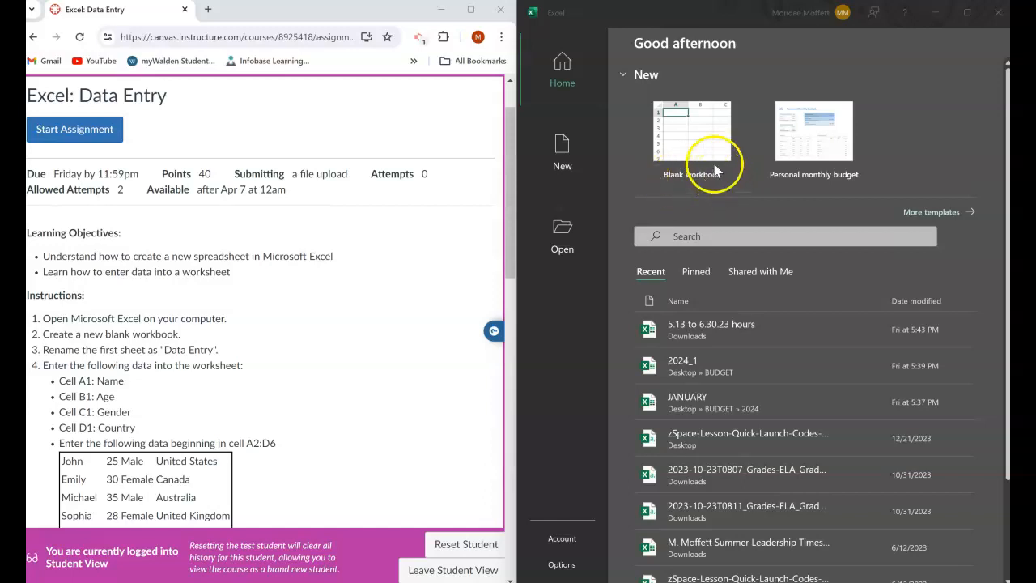
# - Create a blank workbook and rename its first sheet as Data Entry
pyautogui.click(689, 135)
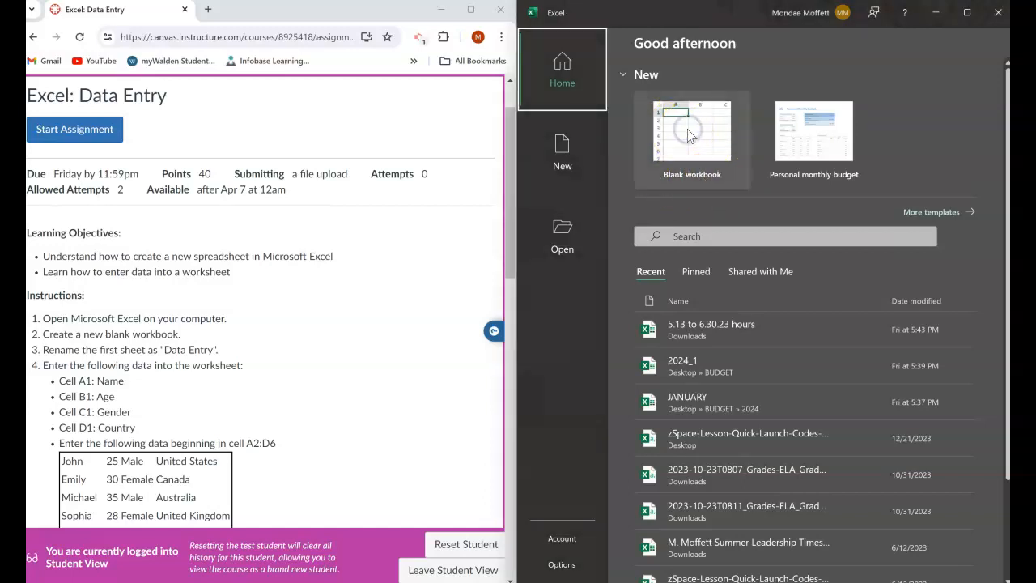
pyautogui.click(689, 136)
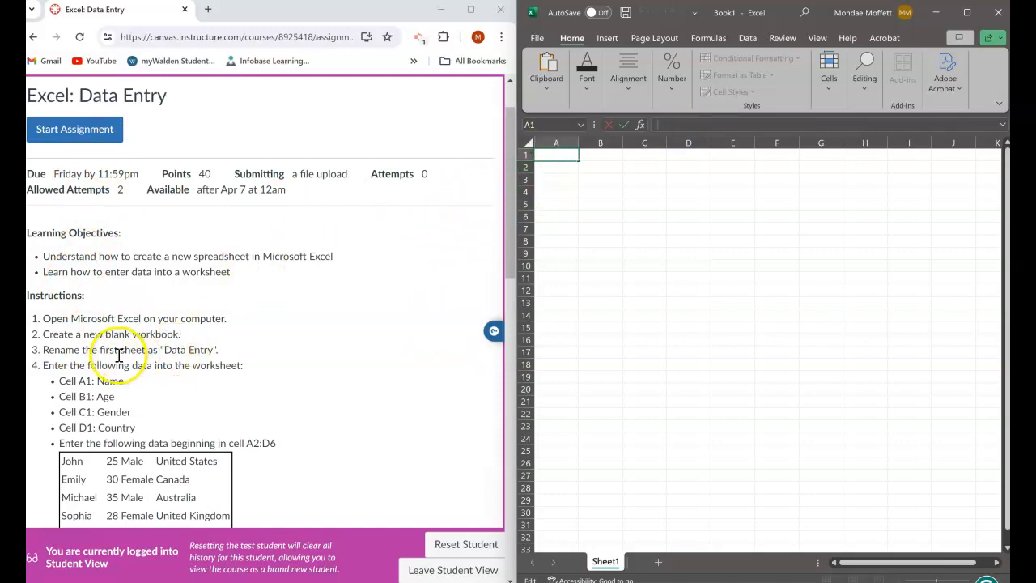
pyautogui.click(607, 571)
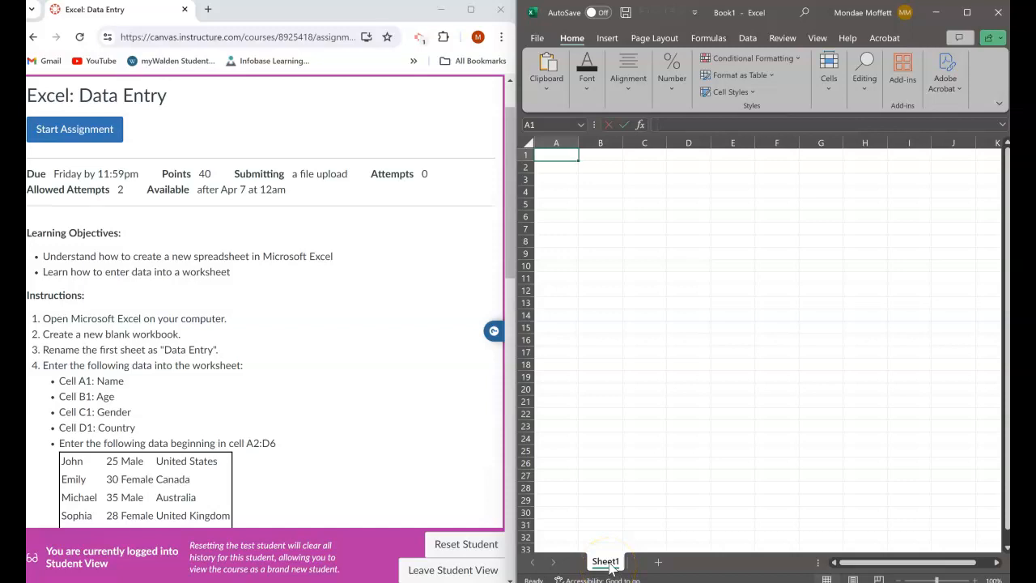
pyautogui.doubleClick(607, 563)
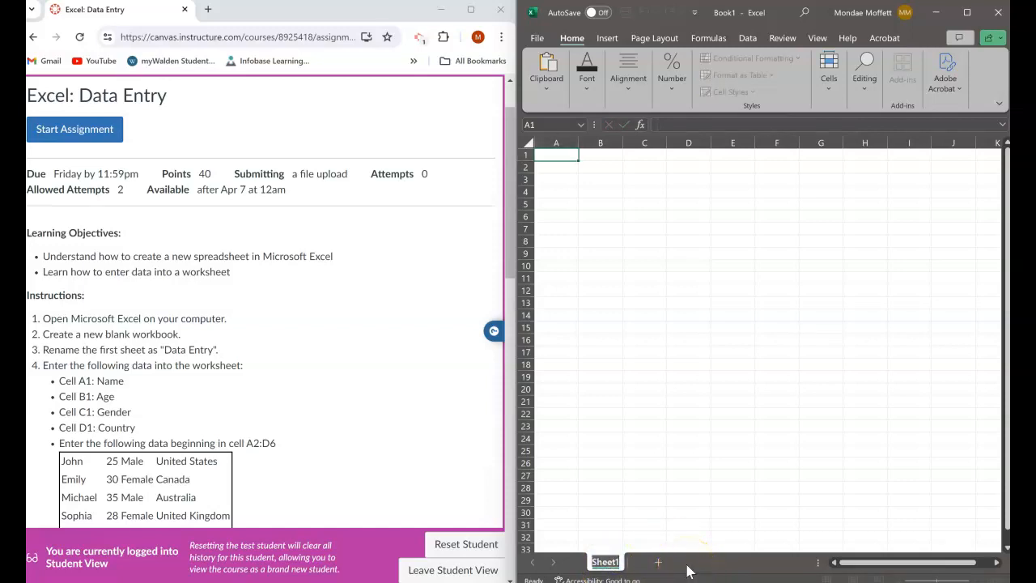
pyautogui.write('Data Entry')
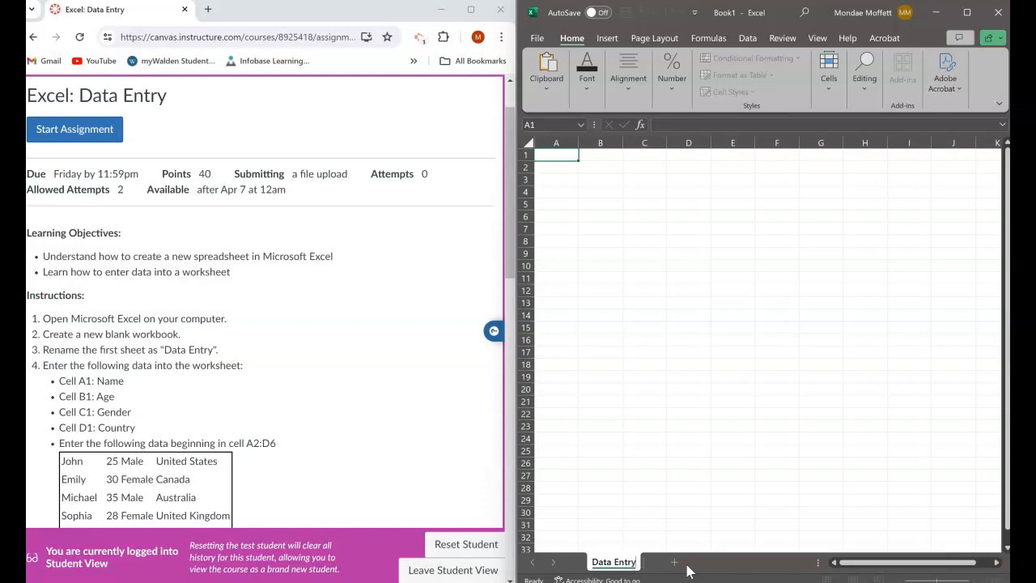
pyautogui.press('Return')
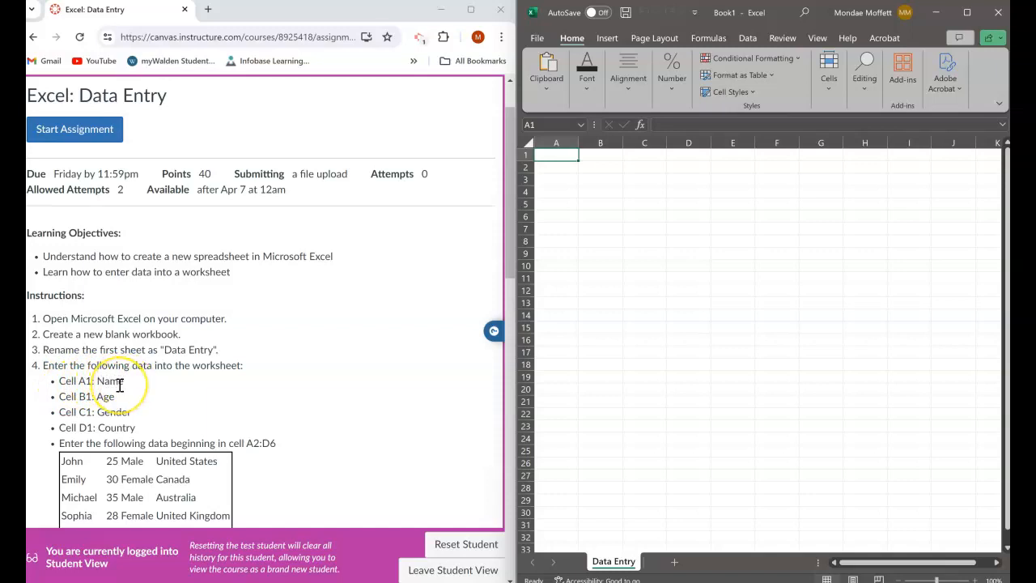
# - Enter the column headings Name, Age, Gender and Country in cells A1 to D1
pyautogui.click(564, 133)
pyautogui.click(557, 156)
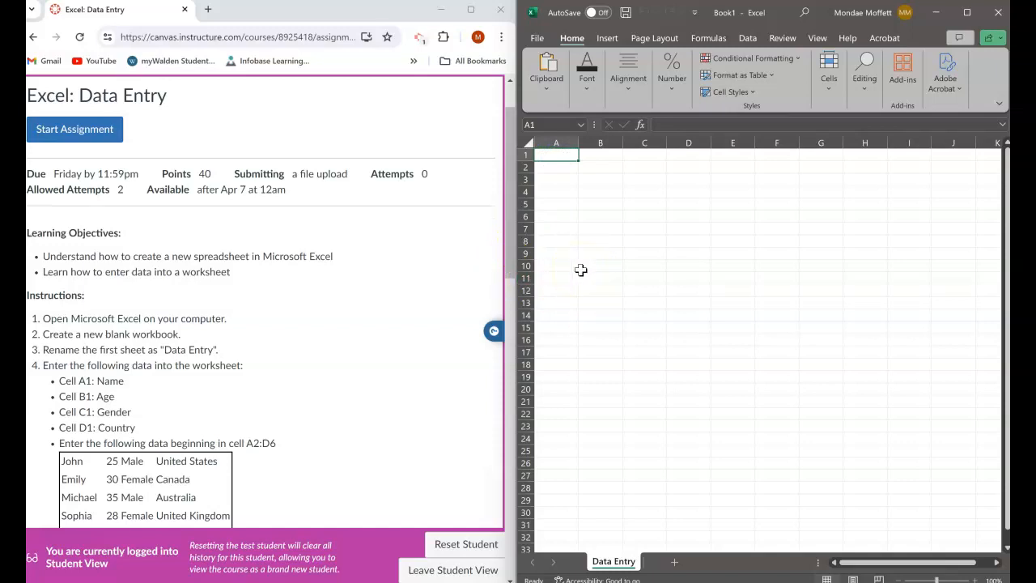
pyautogui.write('Name')
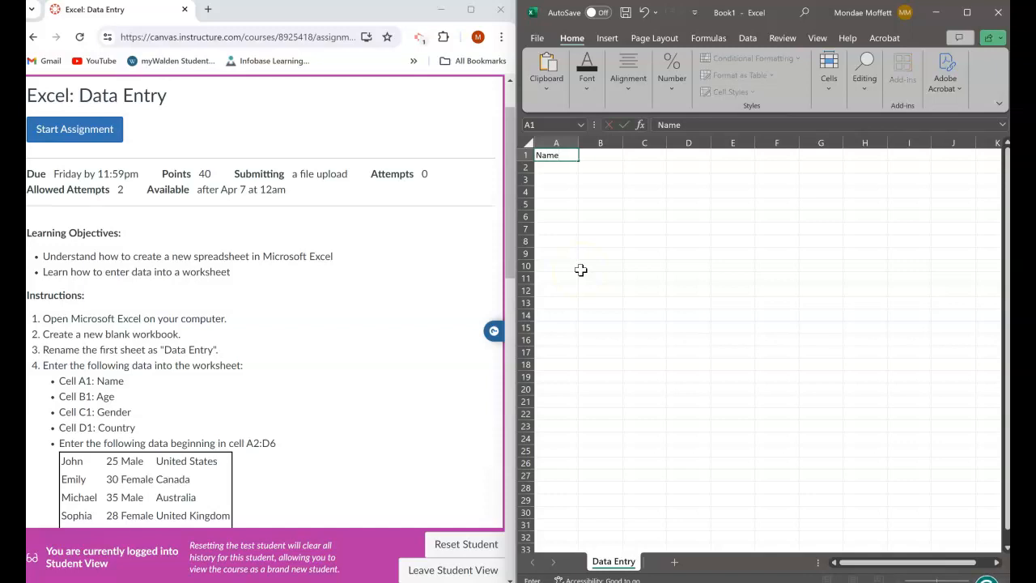
pyautogui.click(613, 156)
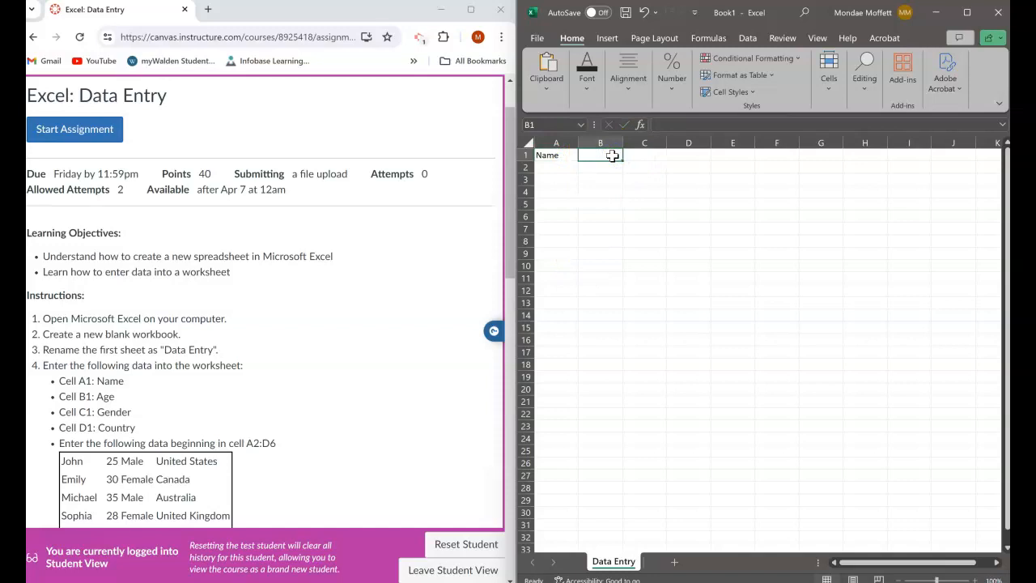
pyautogui.write('Age')
pyautogui.click(653, 155)
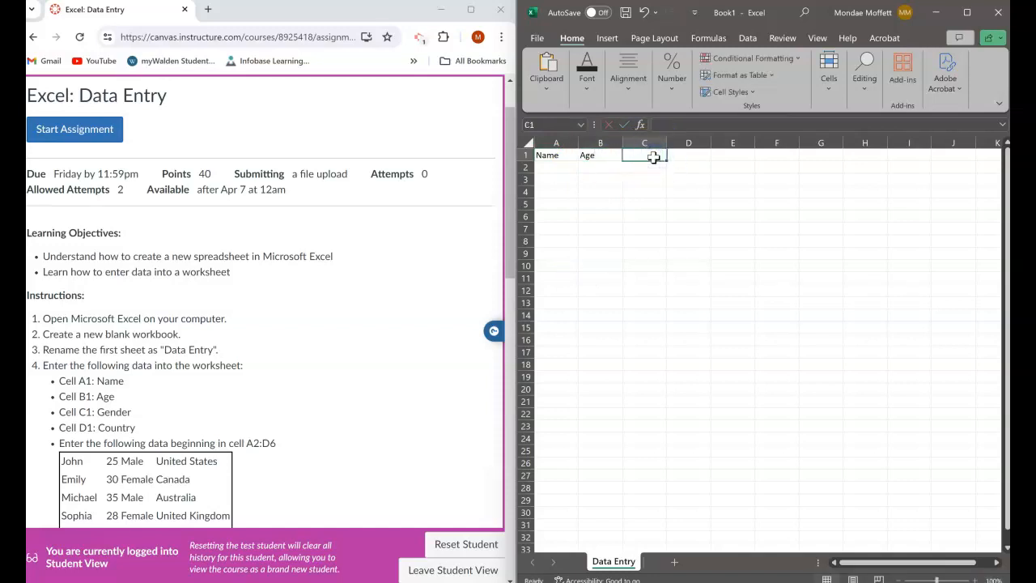
pyautogui.write('Gender')
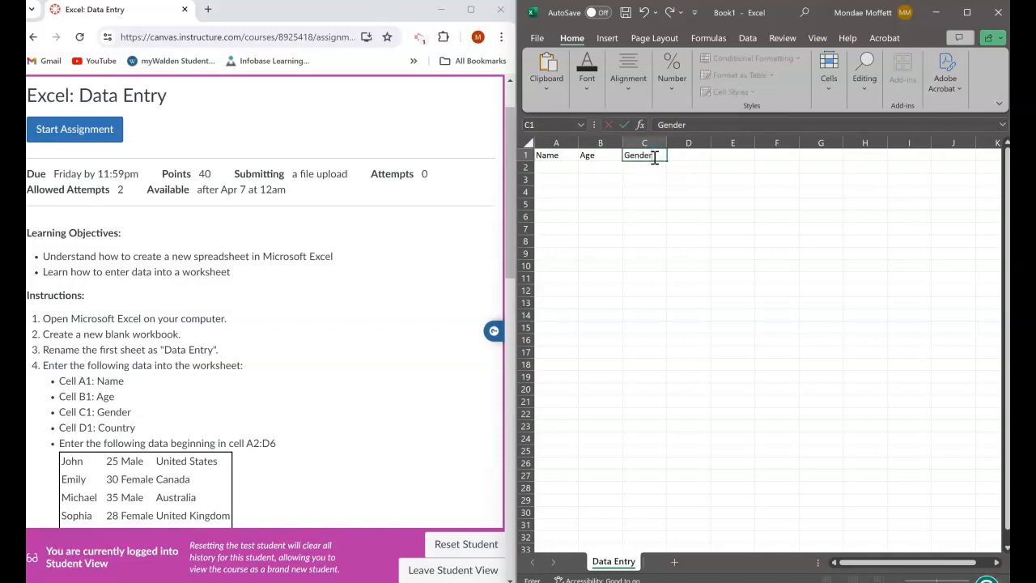
pyautogui.click(690, 156)
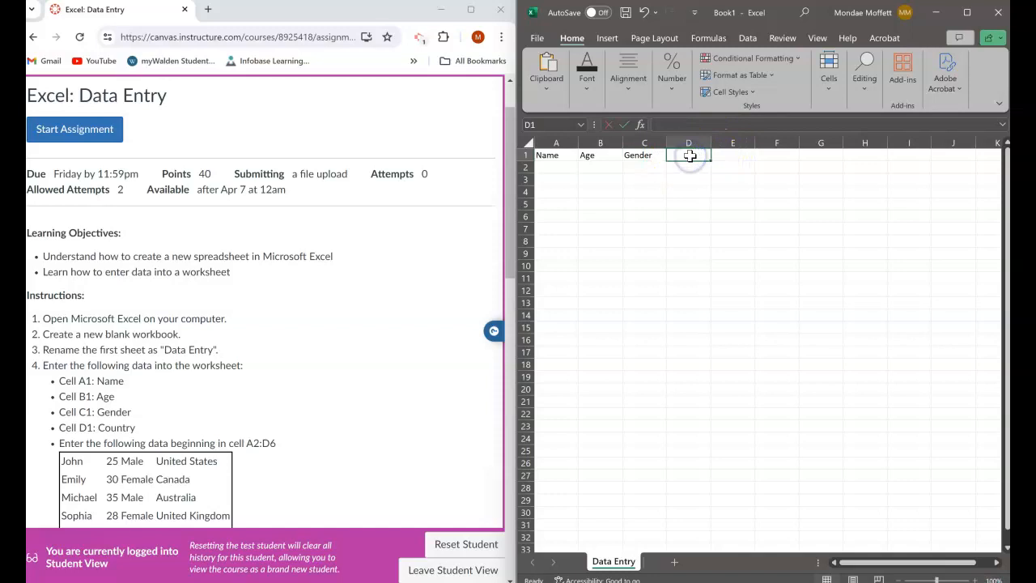
pyautogui.write('Country')
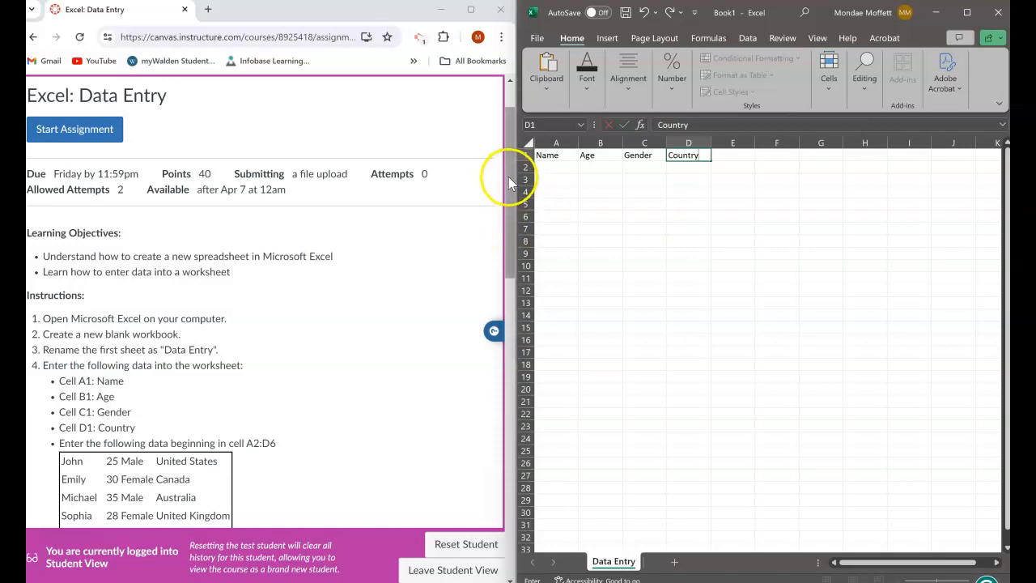
# - Fill row 2 with the first person in the assignment table: the name, age 25, Male, United States
pyautogui.moveTo(510, 174); pyautogui.dragTo(500, 239)
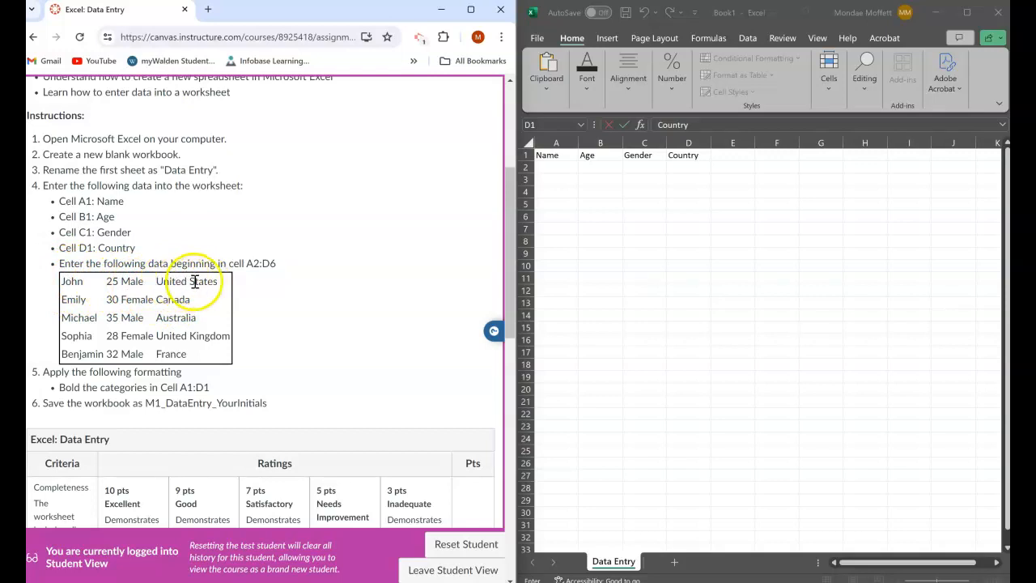
pyautogui.click(562, 167)
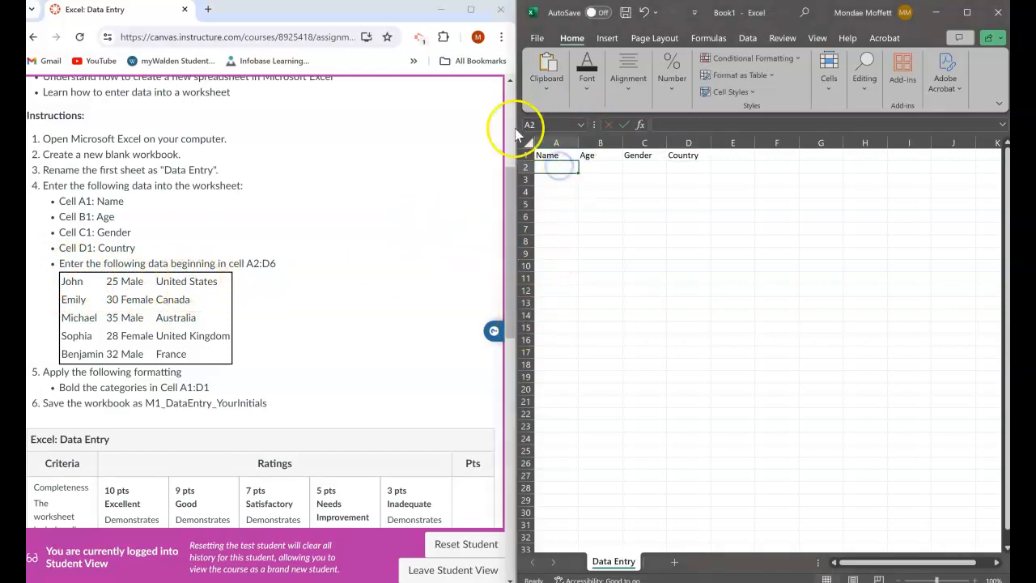
pyautogui.moveTo(513, 129)
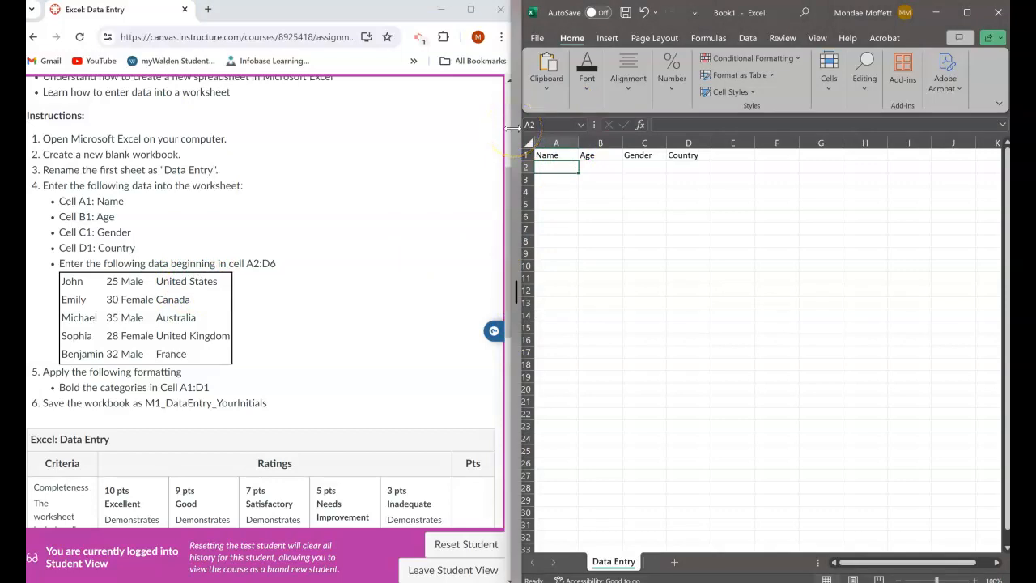
pyautogui.write('ohn')
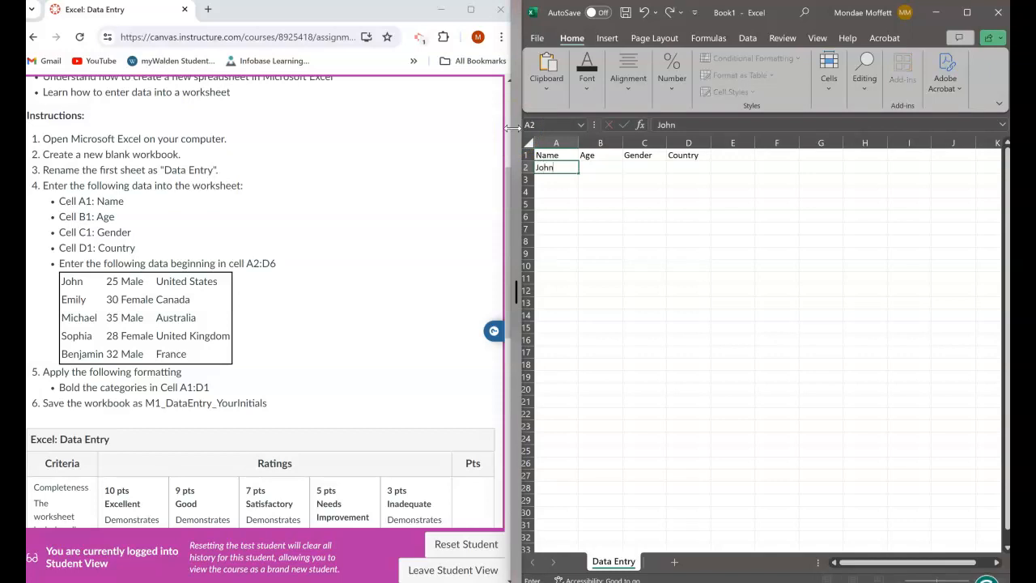
pyautogui.press('Tab')
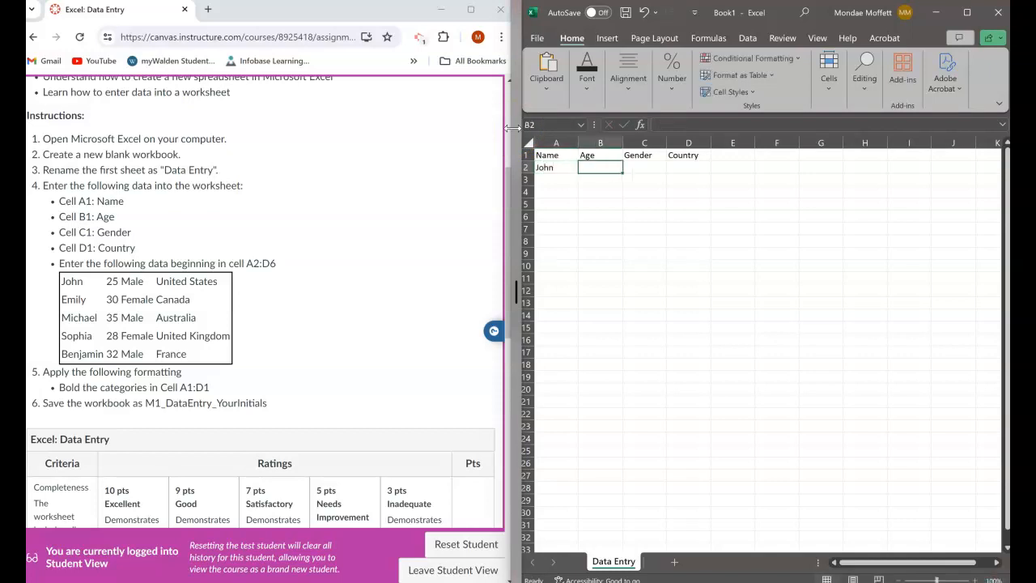
pyautogui.write('25')
pyautogui.press('Tab')
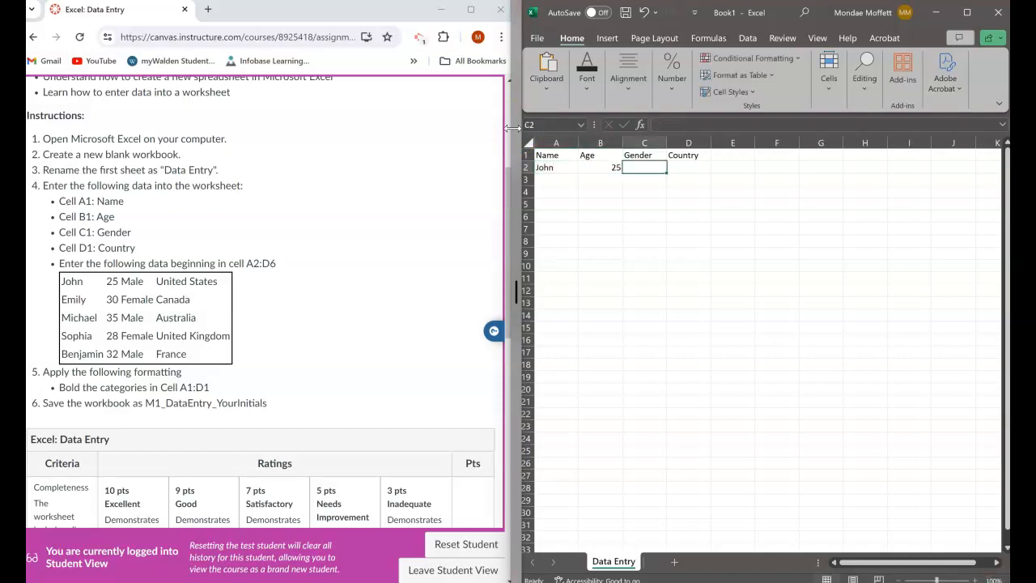
pyautogui.write('Male')
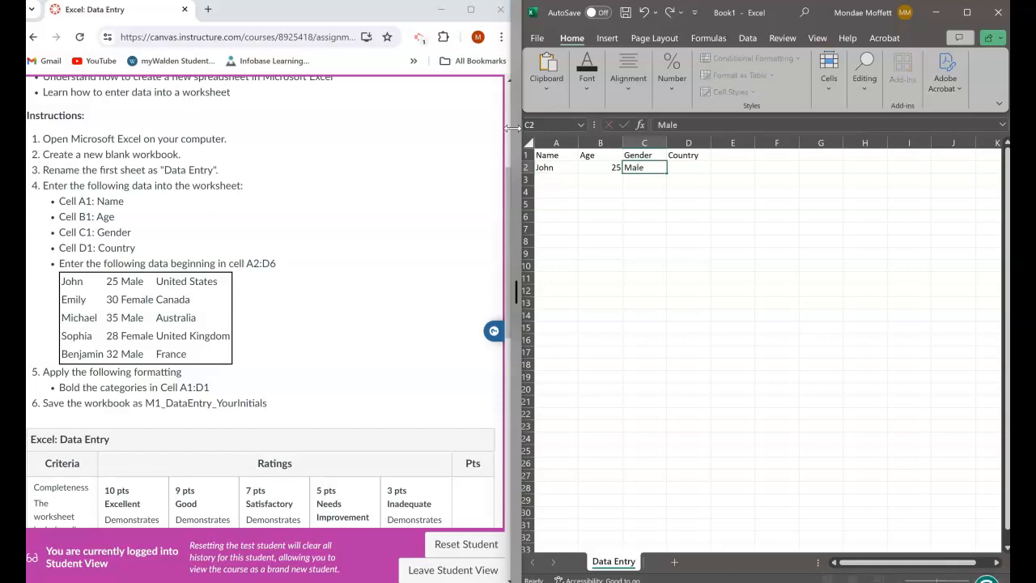
pyautogui.press('Tab')
pyautogui.write('Un')
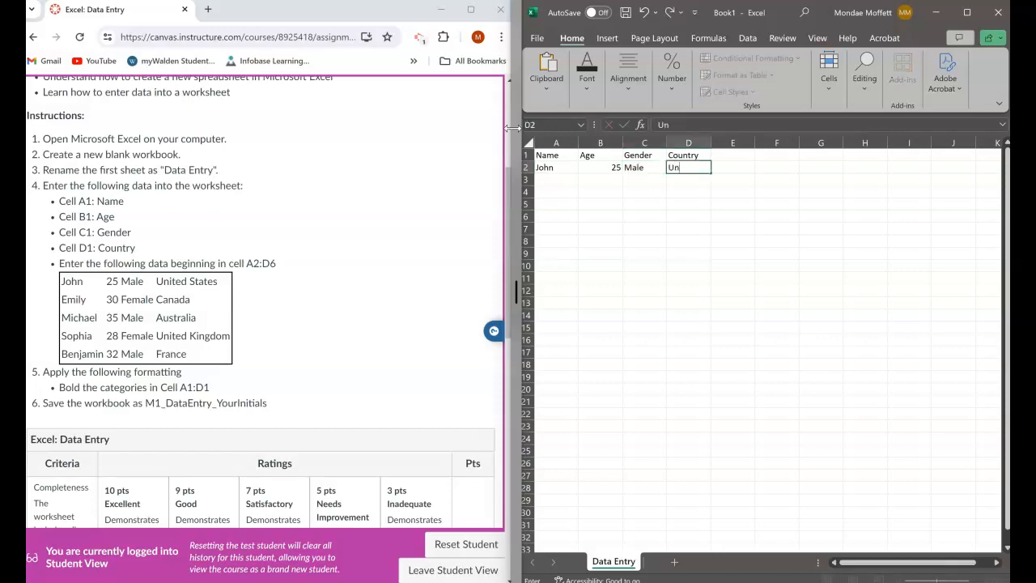
pyautogui.write('ited States')
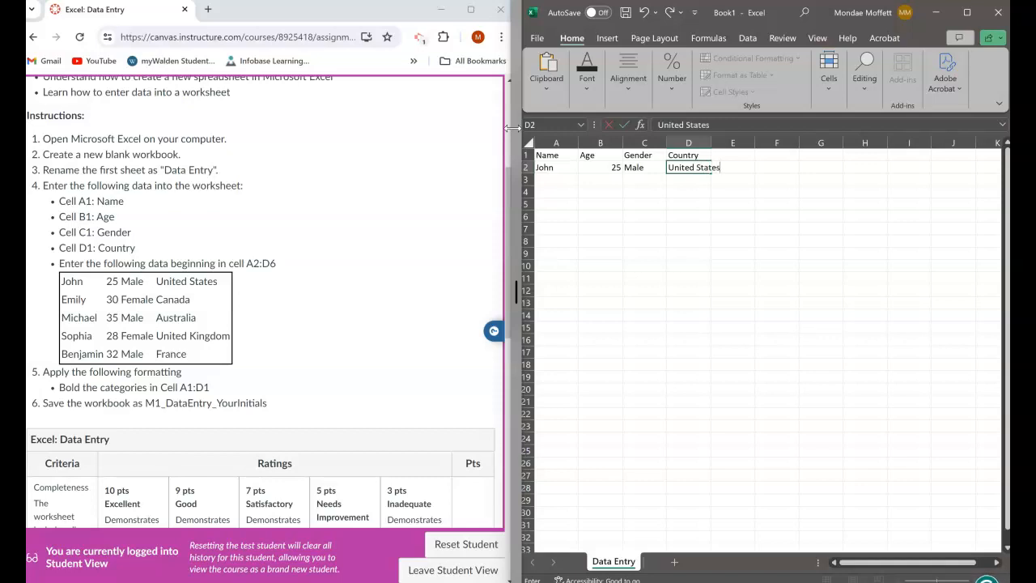
pyautogui.press('Return')
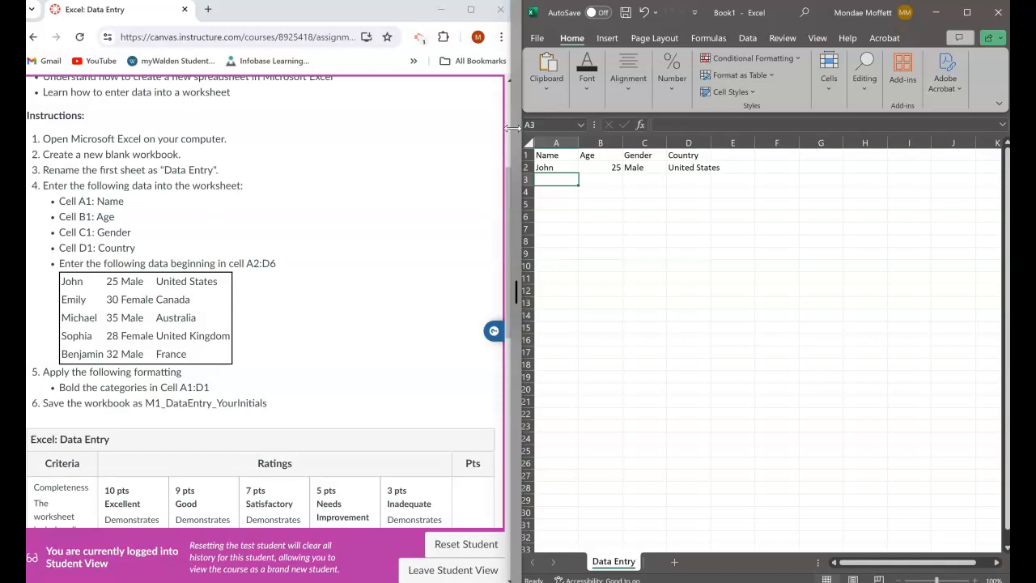
# - Fill row 3 with the second person in the assignment table: the name, age 30, Female, Canada
pyautogui.write('Emily')
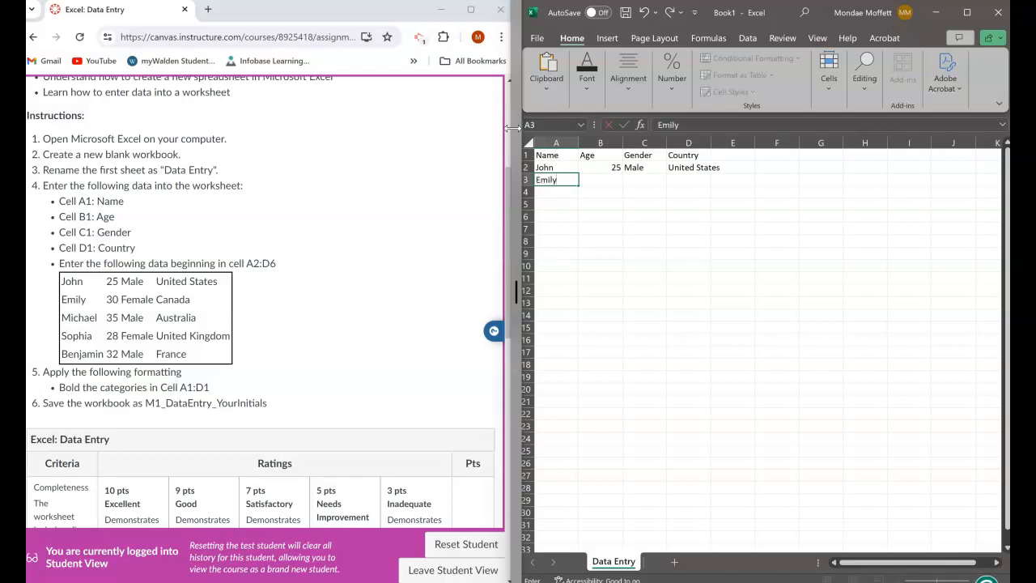
pyautogui.press('Tab')
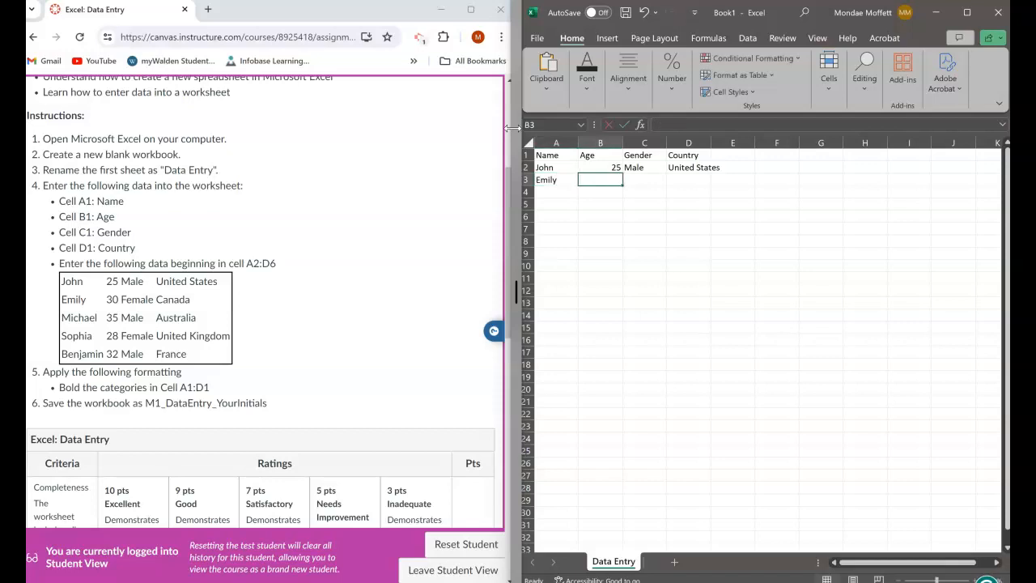
pyautogui.write('30')
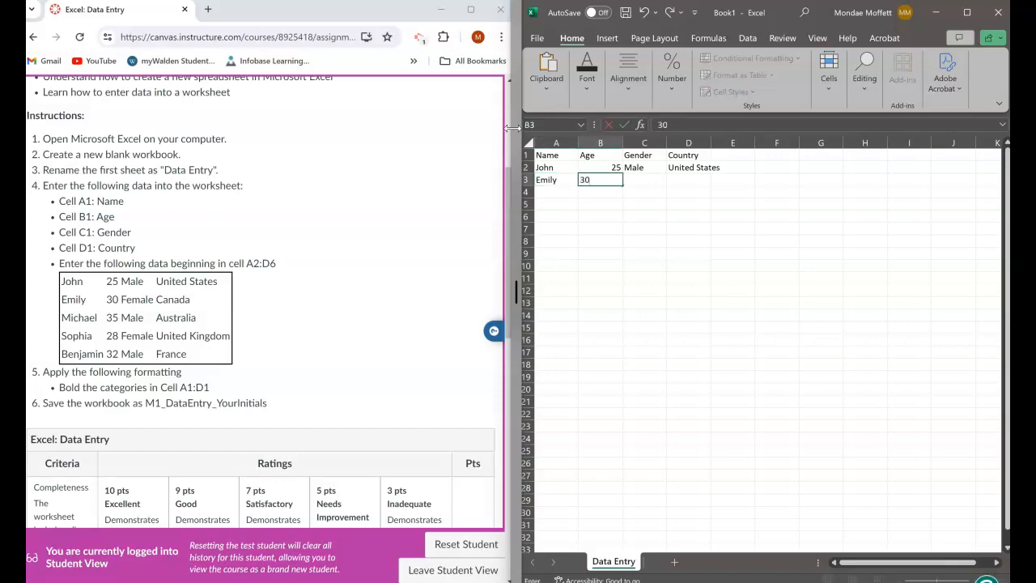
pyautogui.press('Tab')
pyautogui.write('Female')
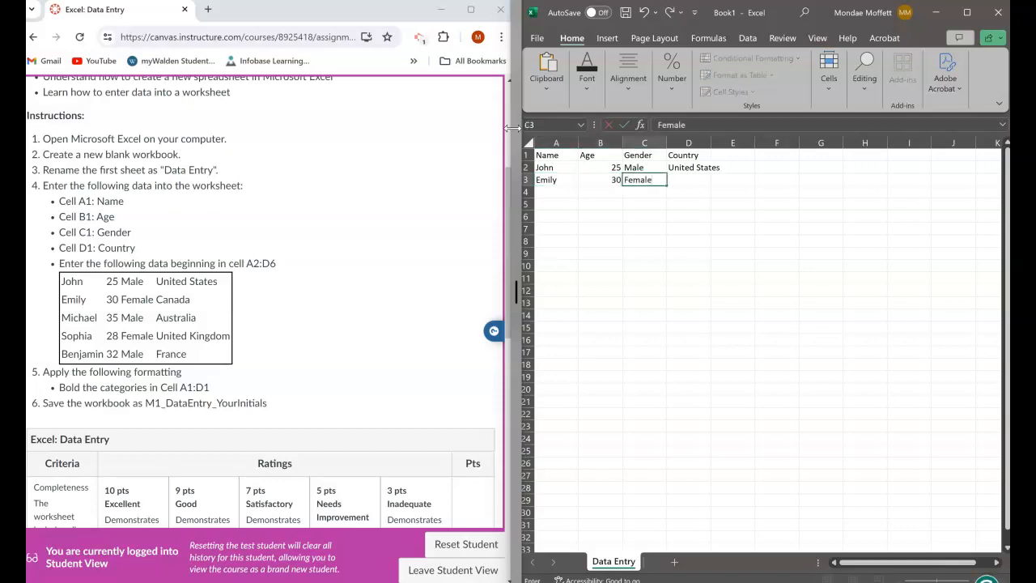
pyautogui.press('Tab')
pyautogui.write('Canda')
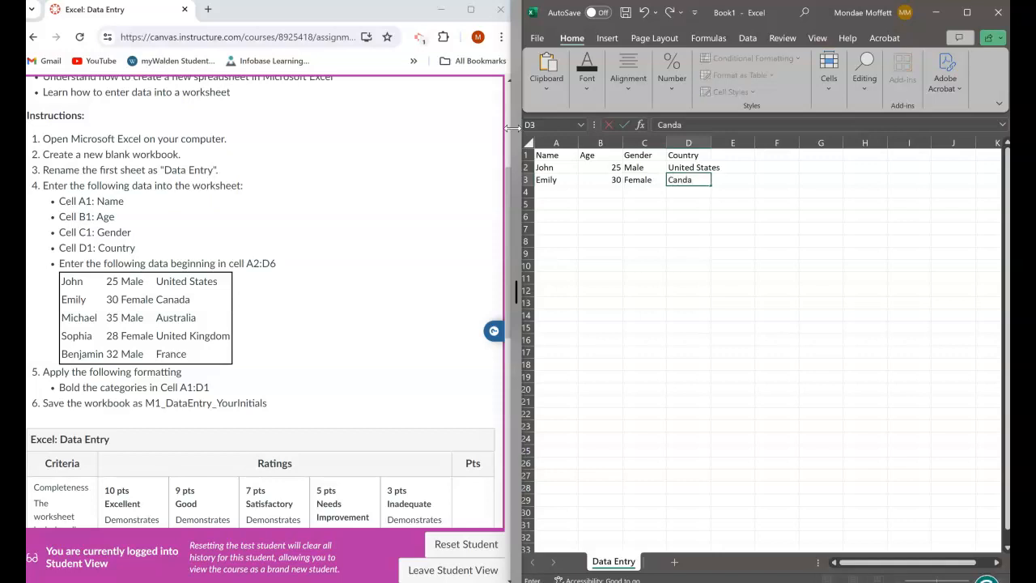
pyautogui.press('BackSpace')
pyautogui.press('BackSpace')
pyautogui.write('ada')
pyautogui.press('Return')
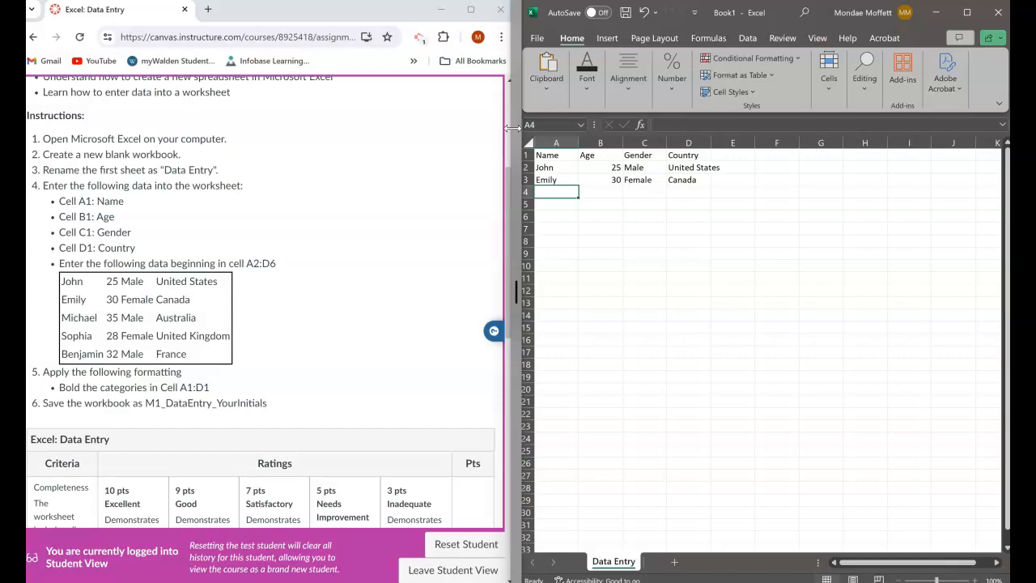
# - Fill row 4 with the third person in the assignment table: the name, age 35, Male, Australia
pyautogui.write('M')
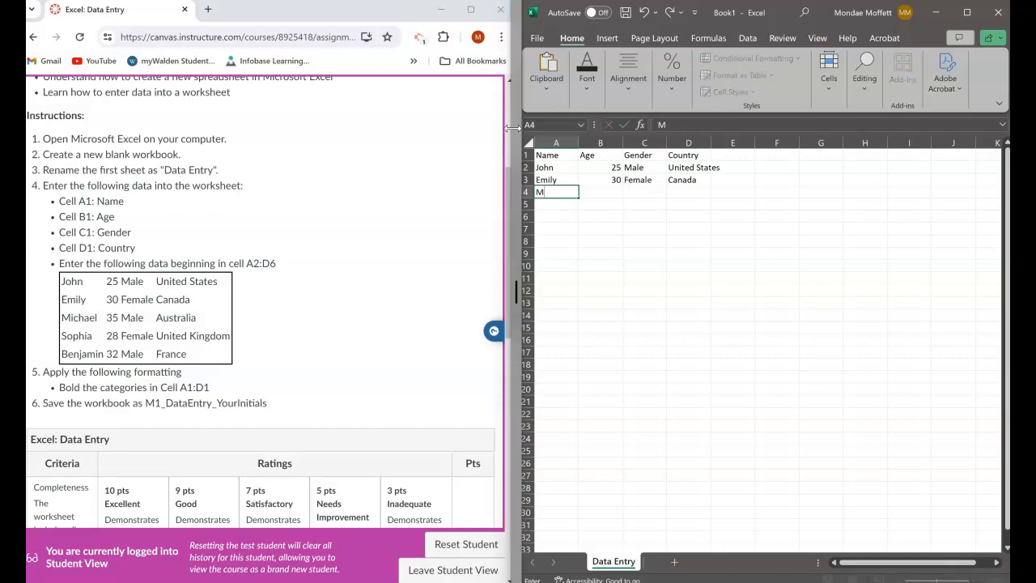
pyautogui.write('ichael')
pyautogui.press('Tab')
pyautogui.write('35')
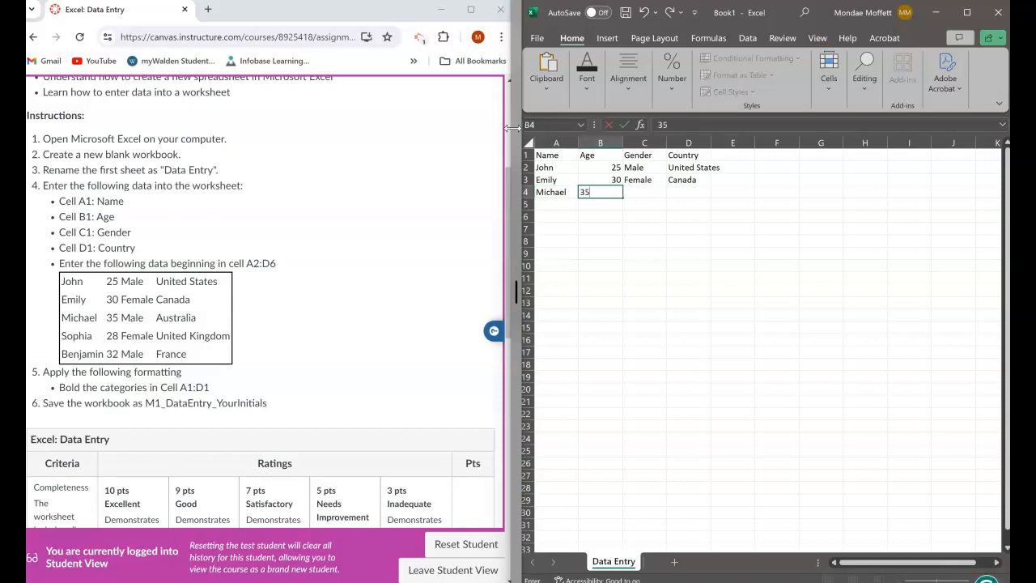
pyautogui.press('Tab')
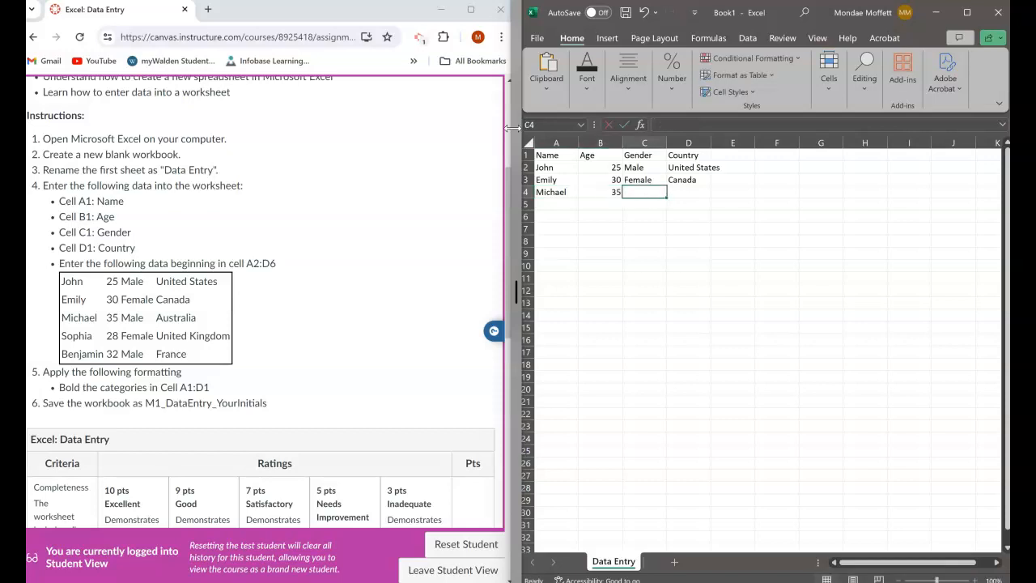
pyautogui.write('Male')
pyautogui.press('Tab')
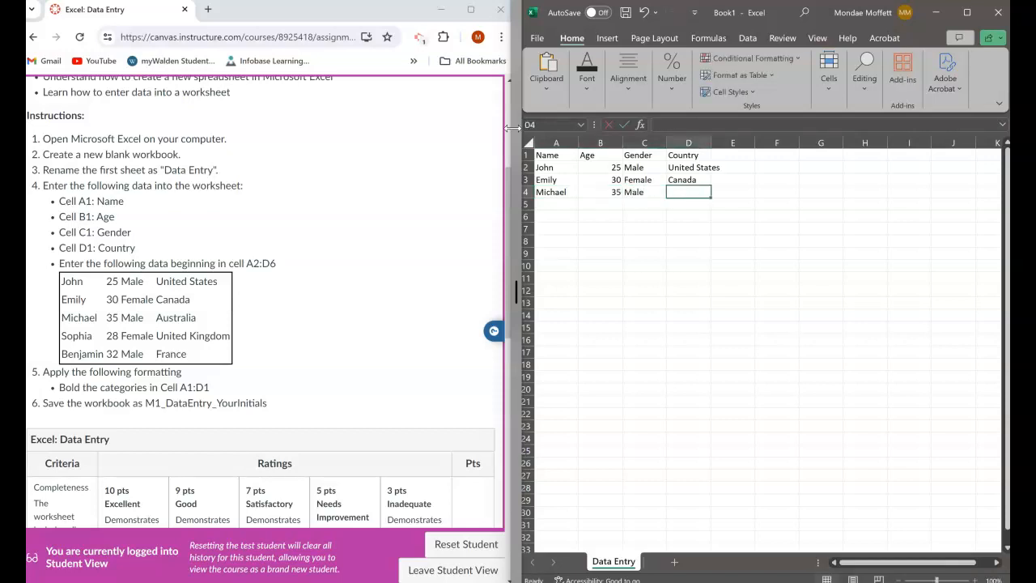
pyautogui.write('Australia')
pyautogui.press('Return')
# - Fill row 5 with the fourth person in the assignment table: the name, age 28, Female, United Kingdom
pyautogui.write('Sophia')
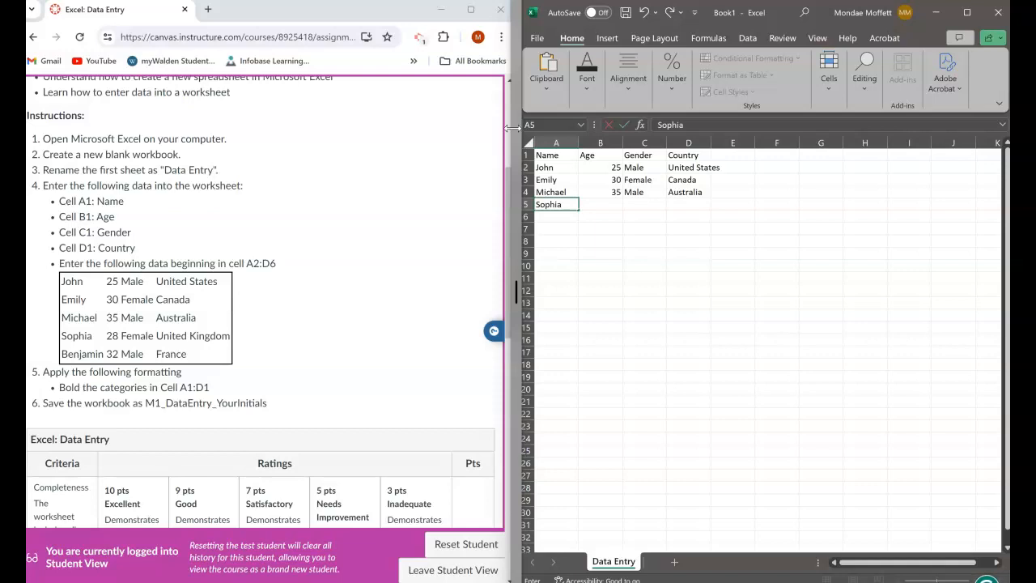
pyautogui.press('Tab')
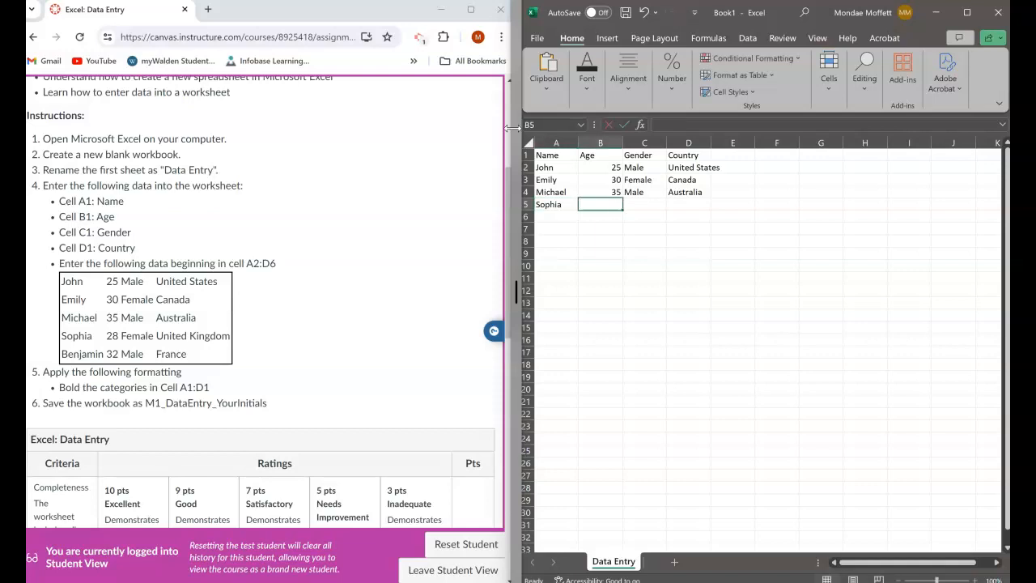
pyautogui.write('28')
pyautogui.press('Tab')
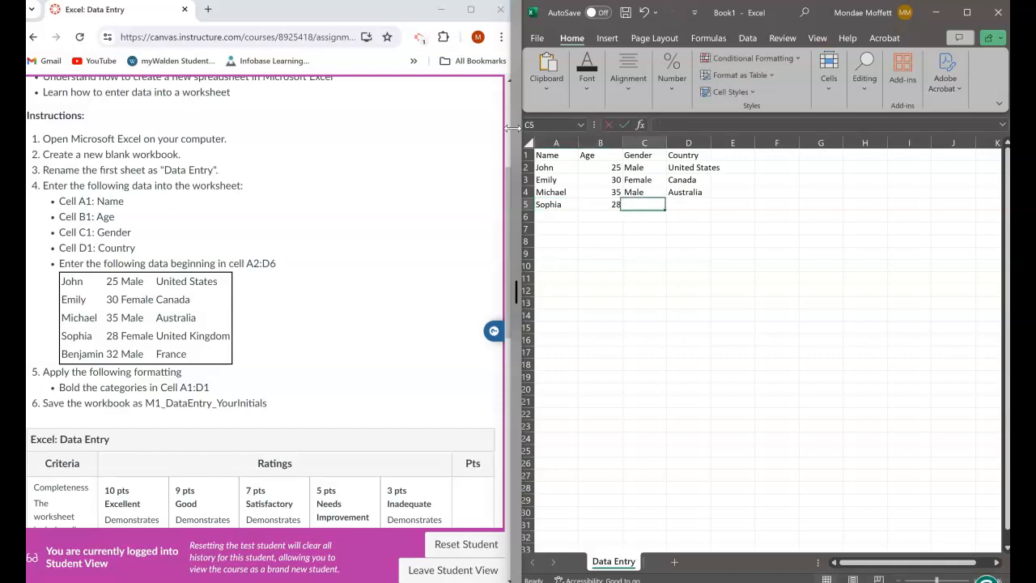
pyautogui.write('Fe')
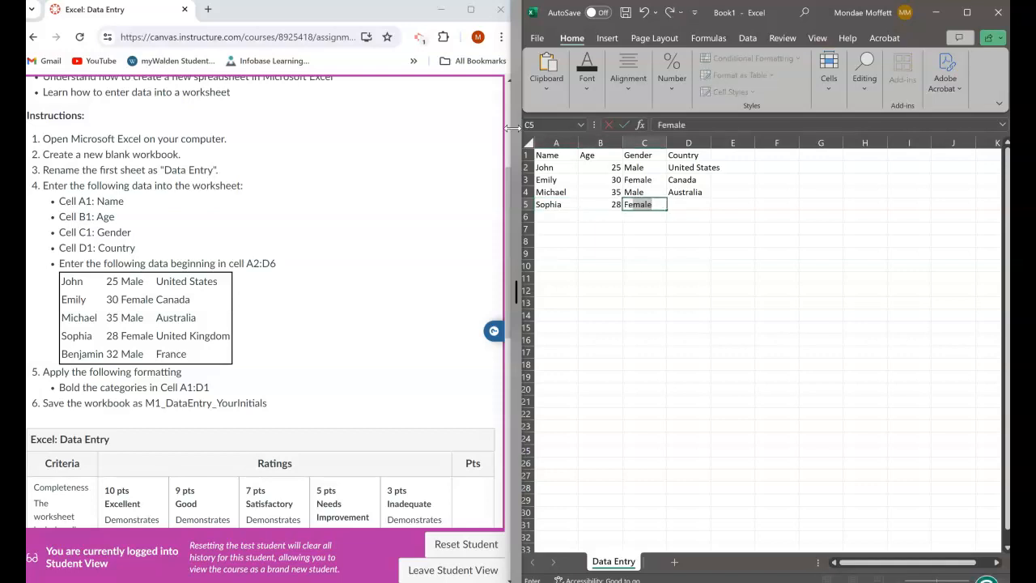
pyautogui.write('male')
pyautogui.press('Tab')
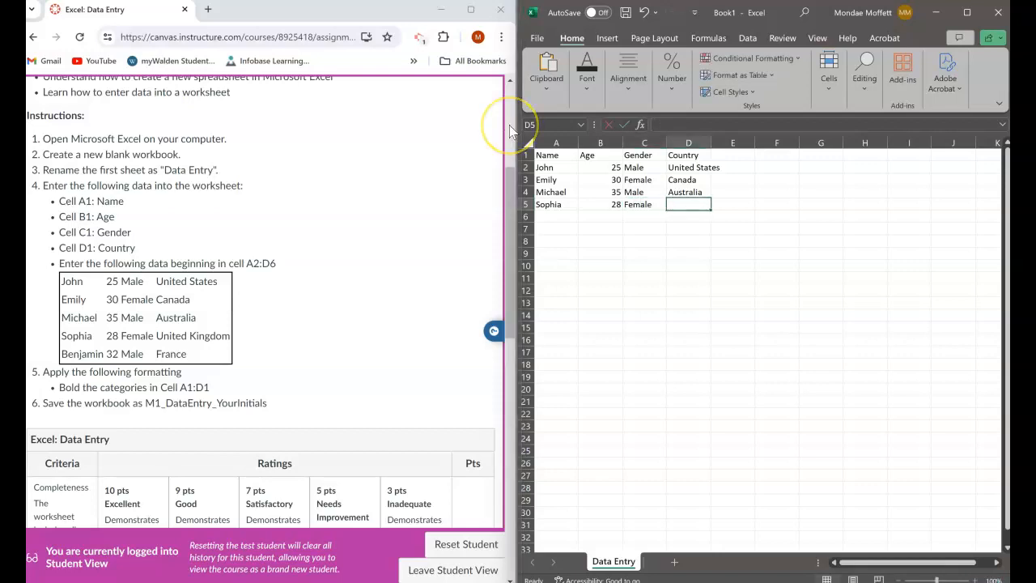
pyautogui.write('Uni')
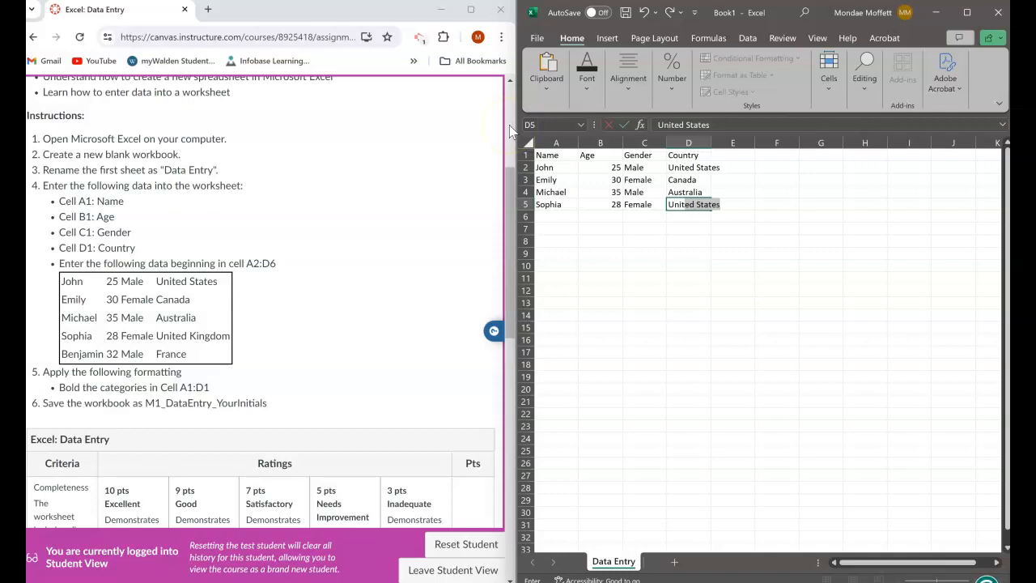
pyautogui.write('ted Kingdom')
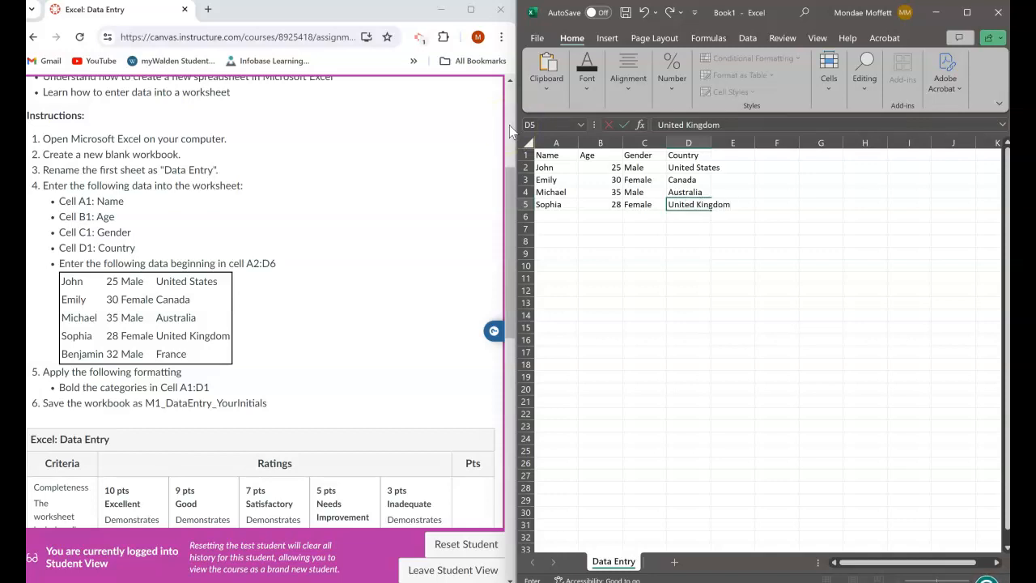
pyautogui.press('Return')
# - Fill row 6 with the fifth person in the assignment table: the name, age 32, Male, France
pyautogui.write('Ben')
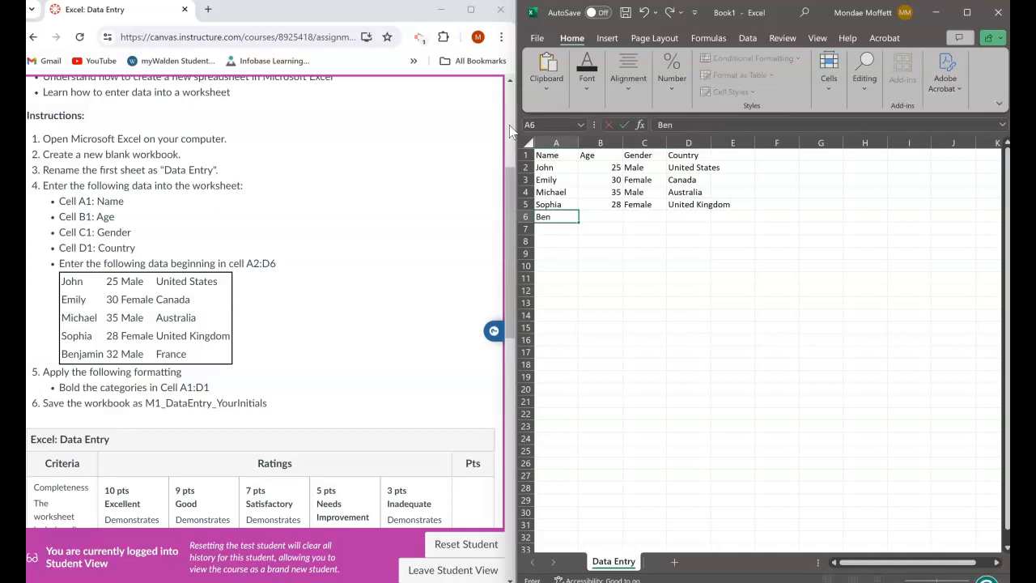
pyautogui.write('jamin')
pyautogui.press('Tab')
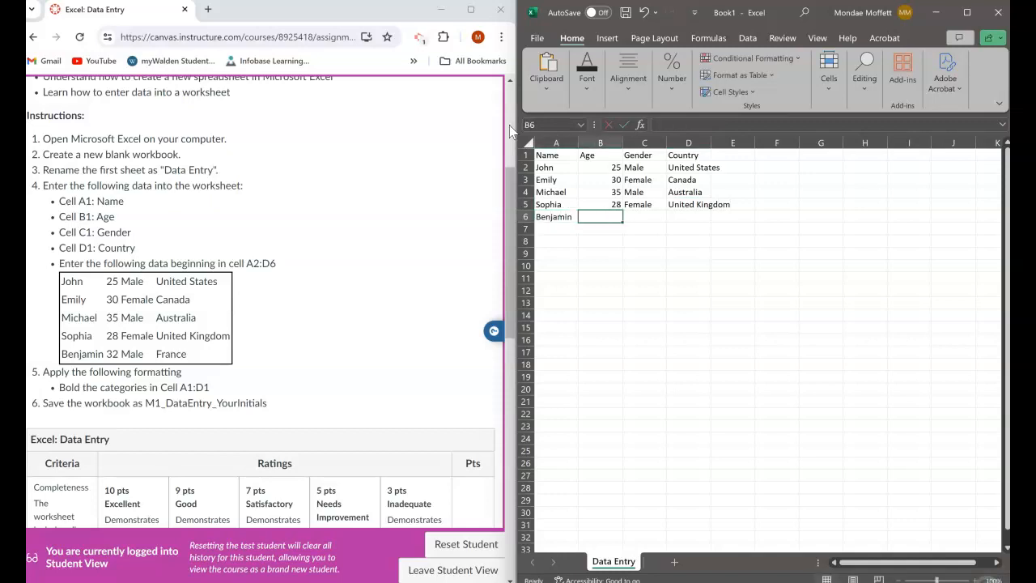
pyautogui.write('32')
pyautogui.press('Tab')
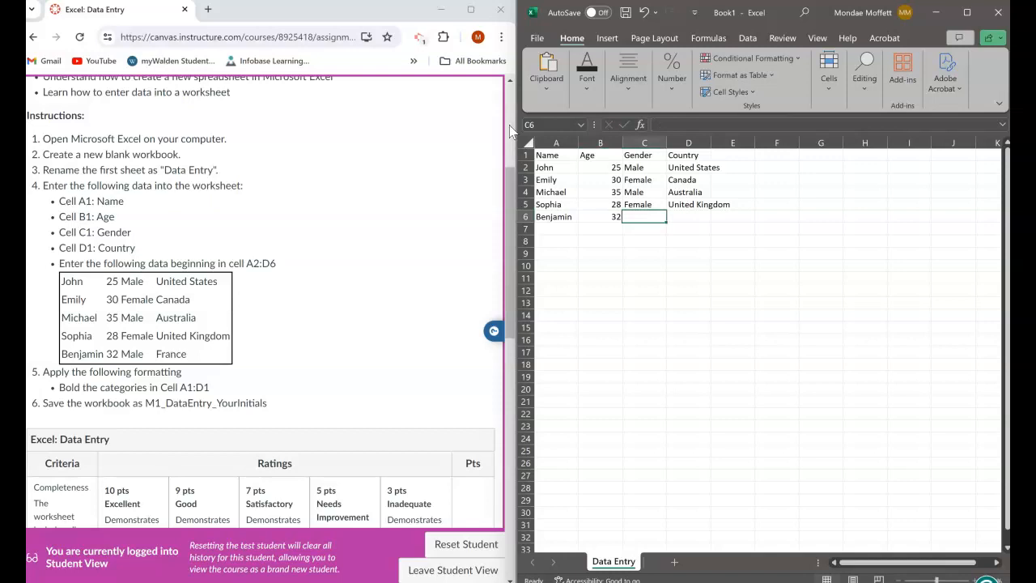
pyautogui.write('Male')
pyautogui.press('Tab')
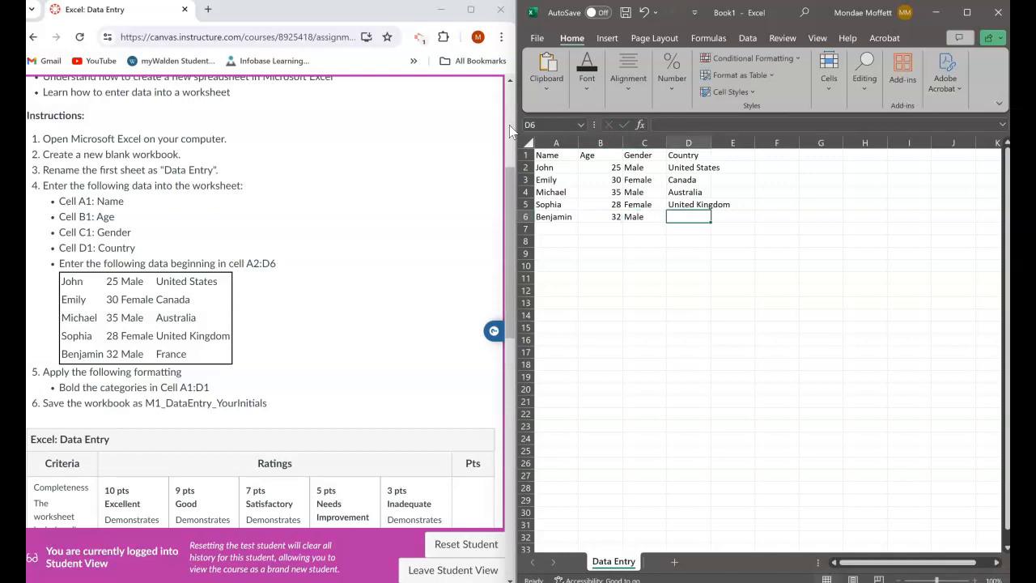
pyautogui.write('France')
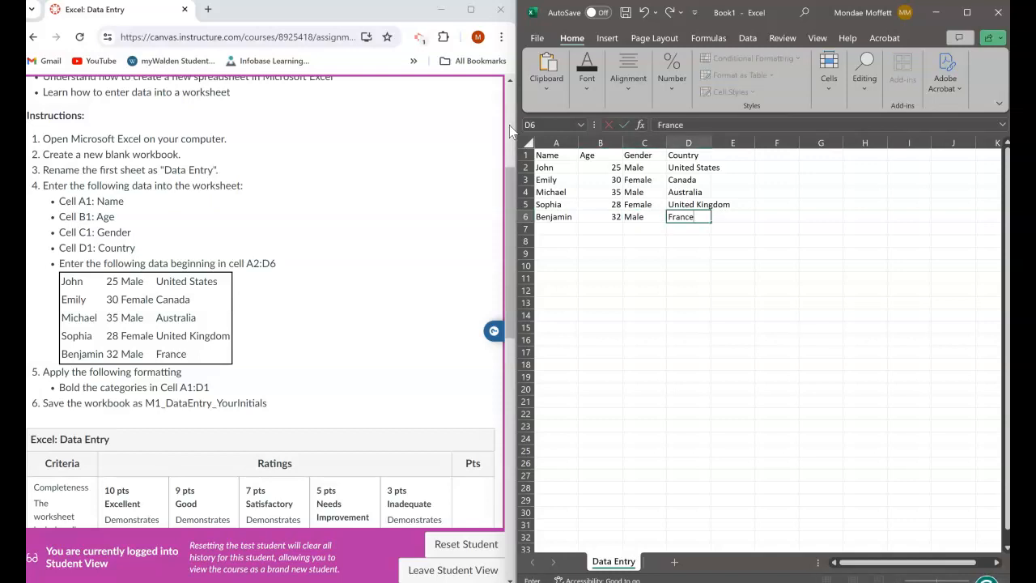
pyautogui.press('Return')
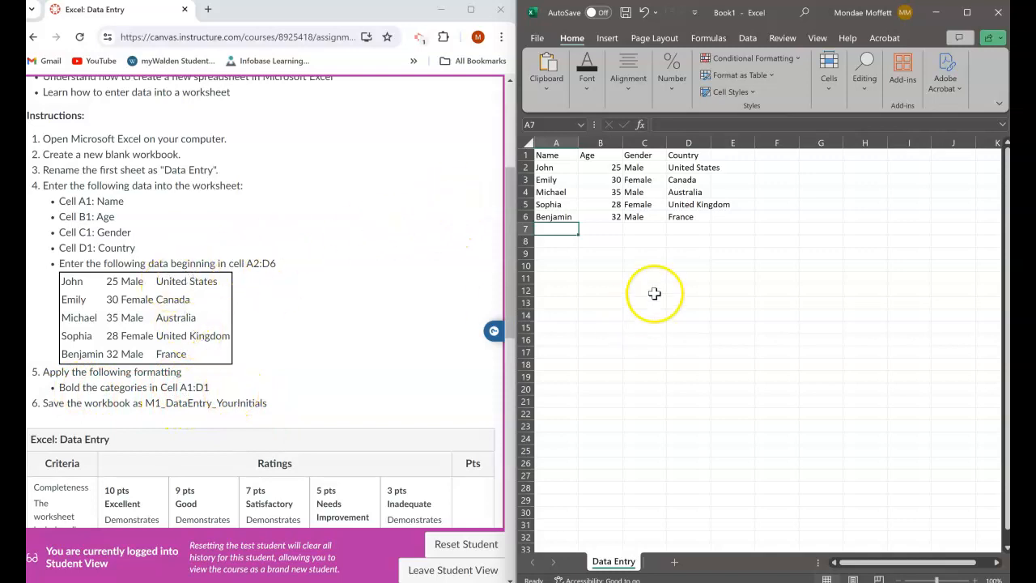
# - Make the column headings in cells A1 to D1 bold
pyautogui.click(563, 155)
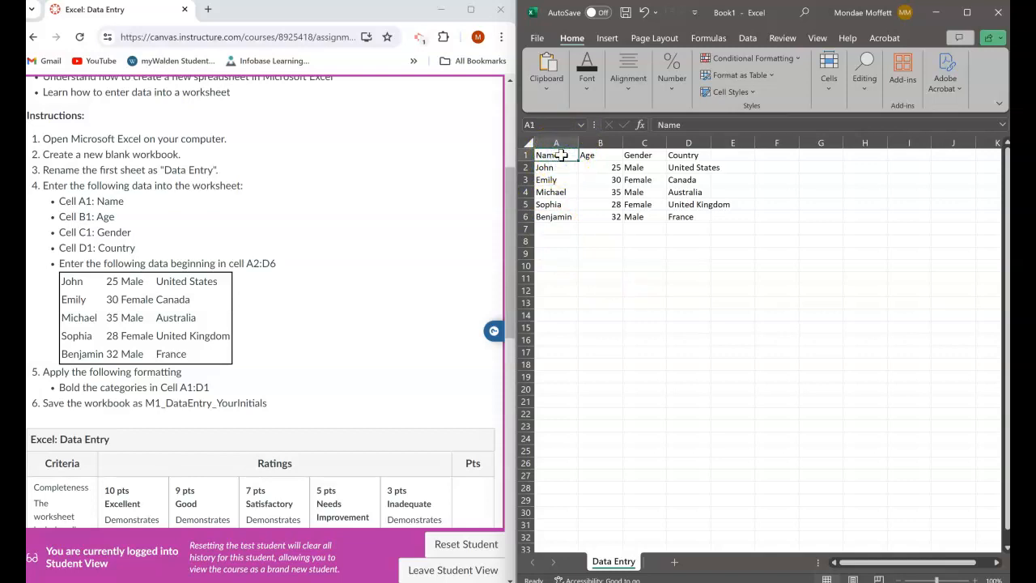
pyautogui.click(561, 154)
pyautogui.moveTo(561, 155); pyautogui.dragTo(684, 153)
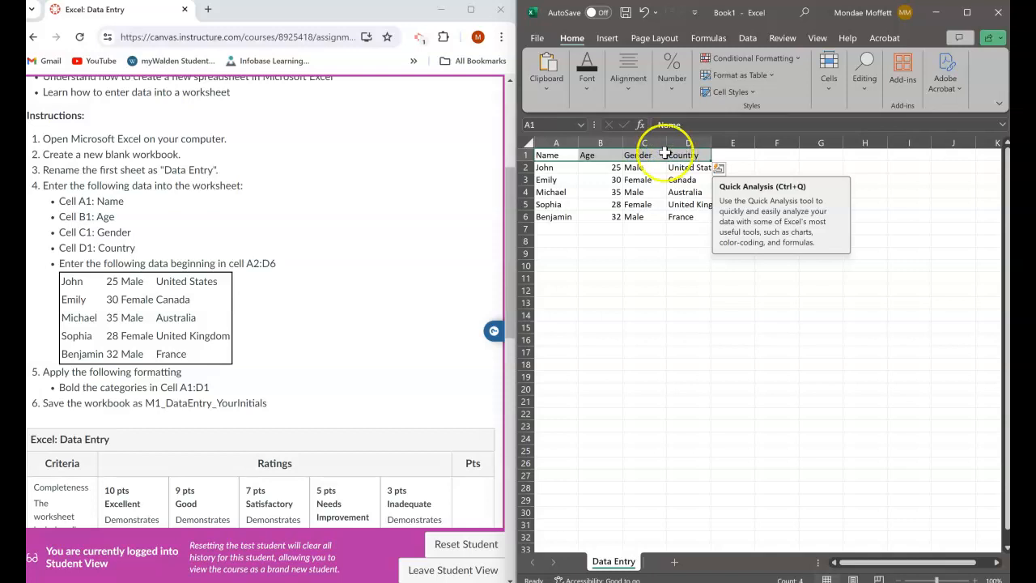
pyautogui.click(587, 87)
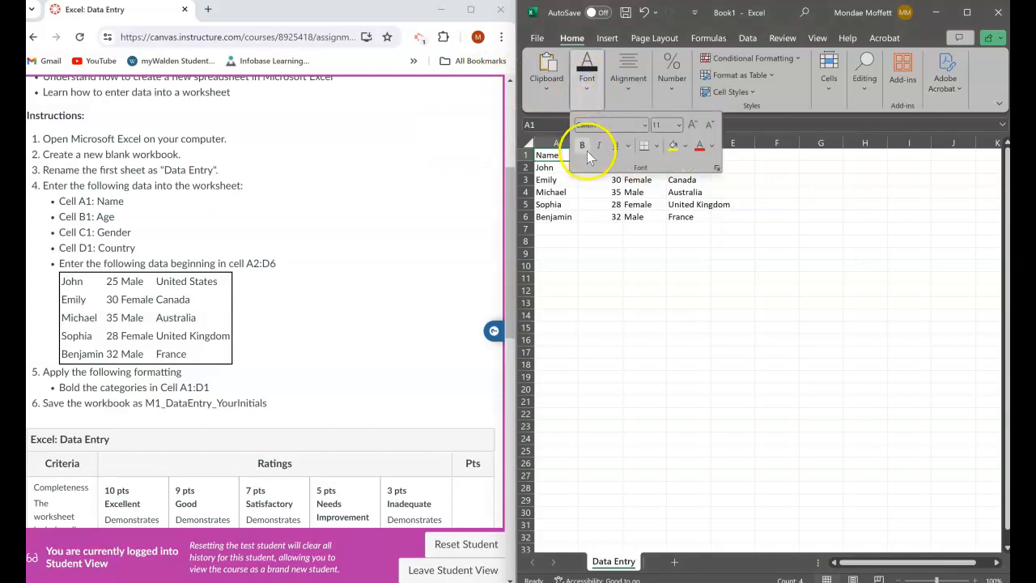
pyautogui.click(583, 147)
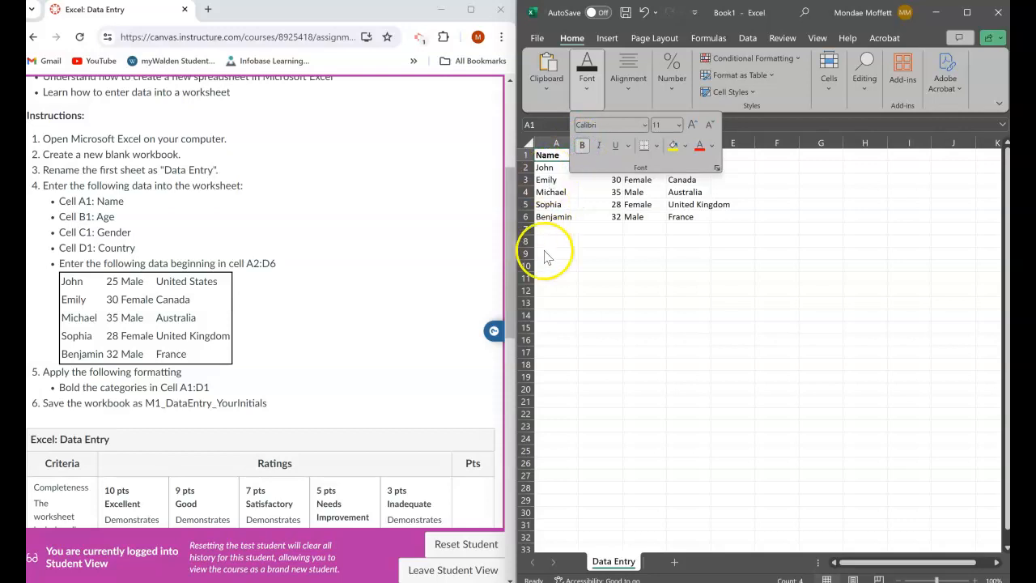
pyautogui.click(685, 254)
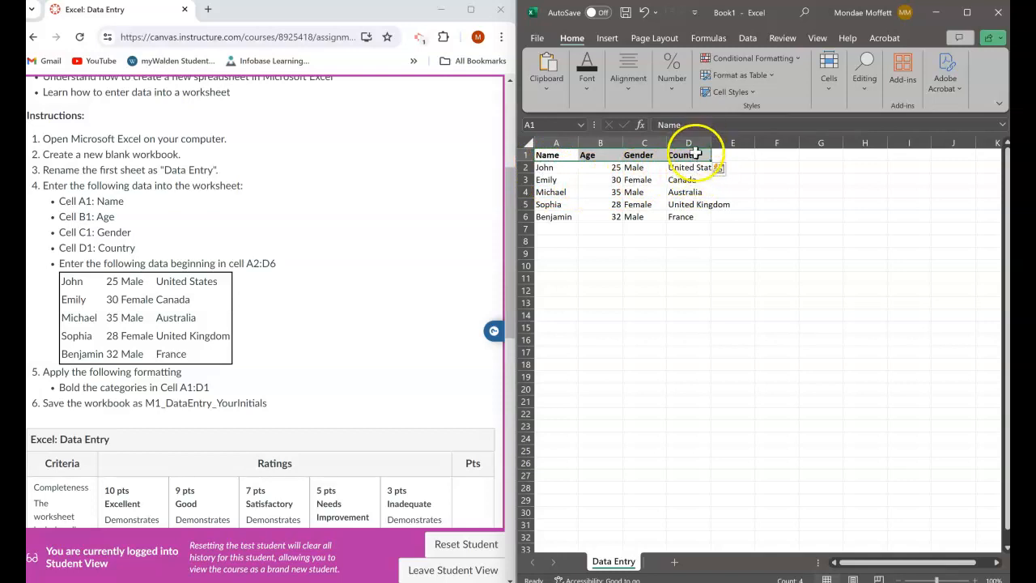
pyautogui.click(695, 240)
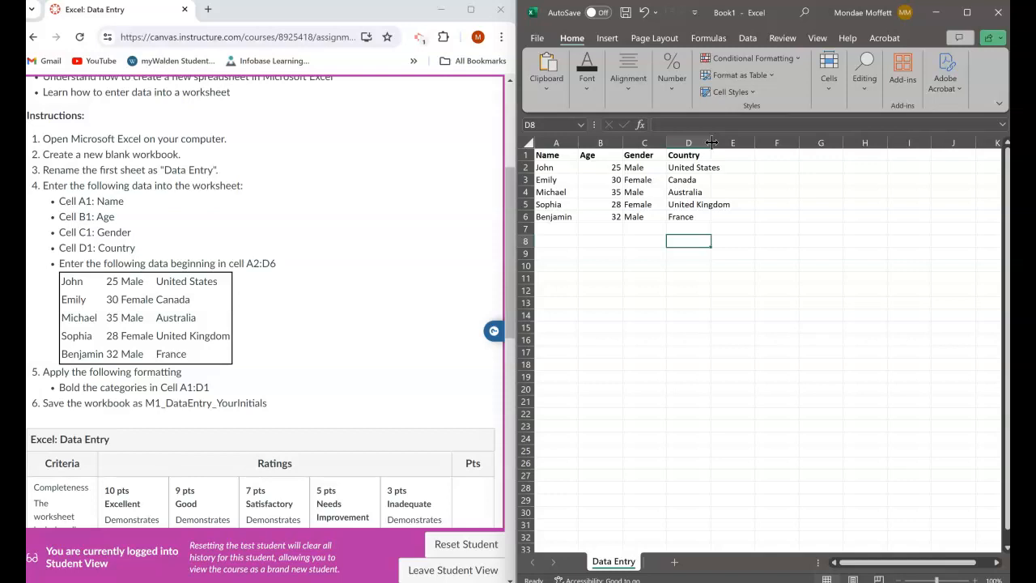
# - Fit the widths of columns D, C, B and A to their contents
pyautogui.doubleClick(711, 142)
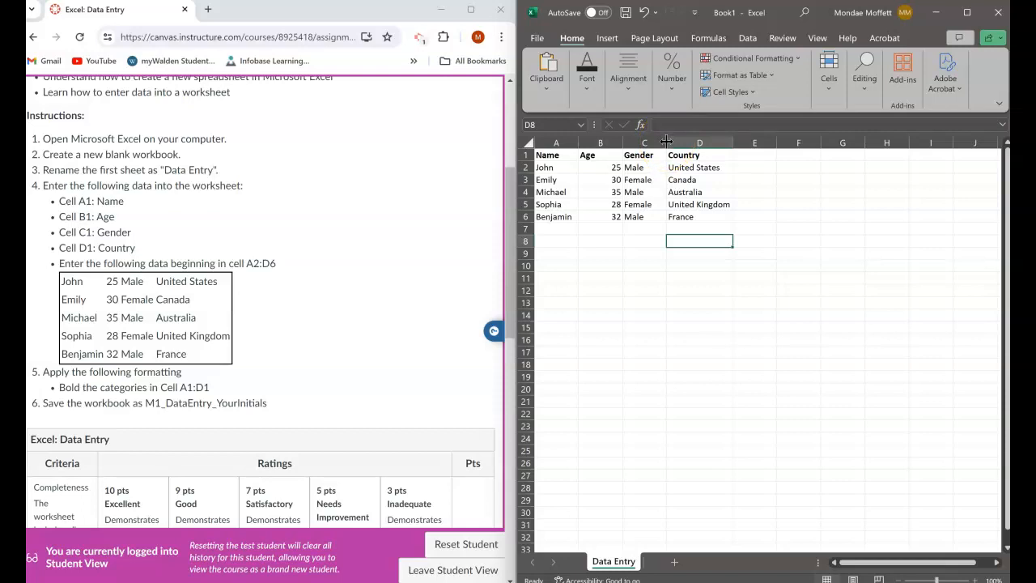
pyautogui.moveTo(666, 141); pyautogui.dragTo(655, 142)
pyautogui.click(637, 140)
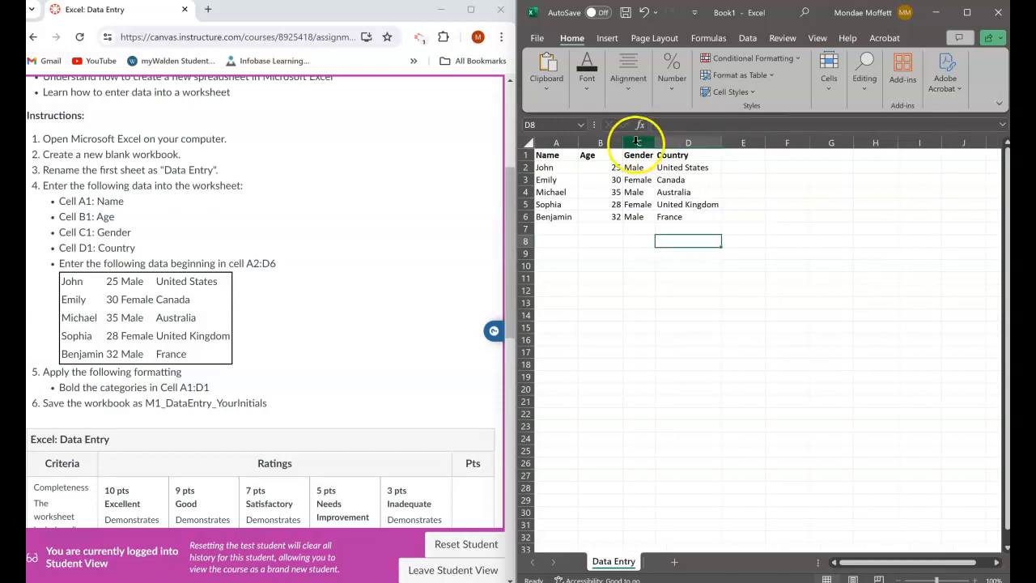
pyautogui.moveTo(624, 145); pyautogui.dragTo(598, 142)
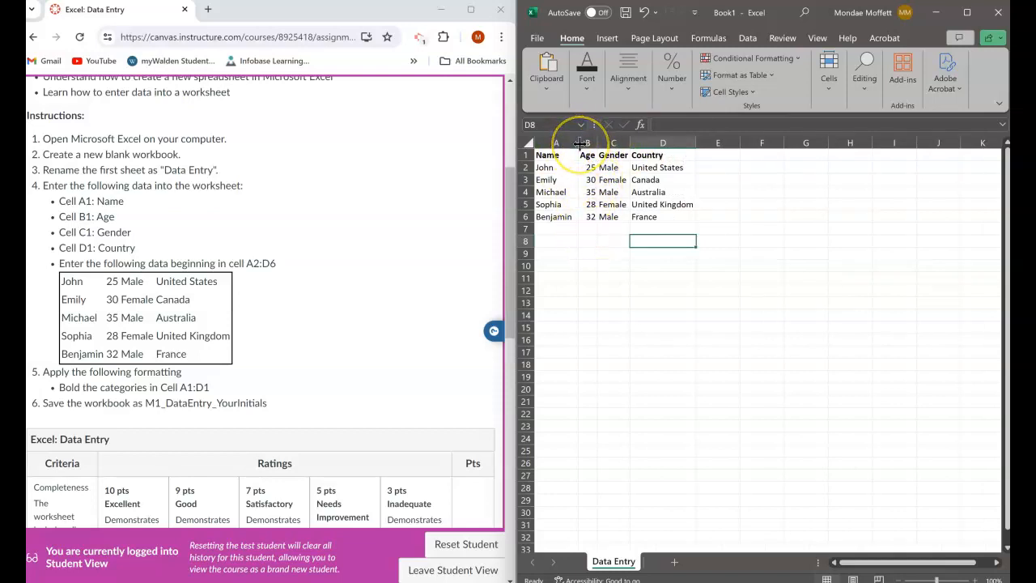
pyautogui.moveTo(580, 143); pyautogui.dragTo(574, 144)
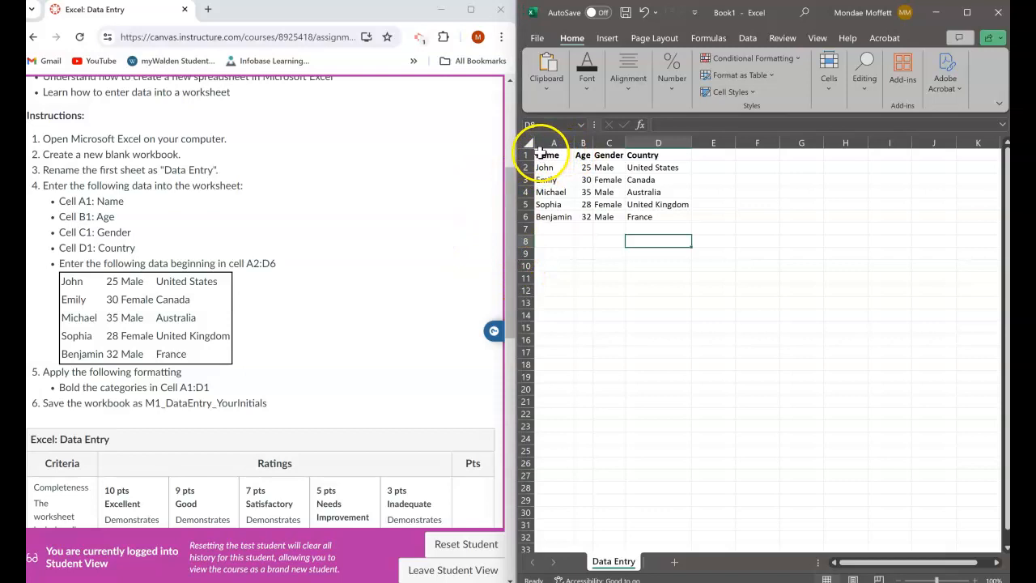
# - Apply Middle Align to the headings in cells A1 to D1
pyautogui.moveTo(542, 155); pyautogui.dragTo(660, 153)
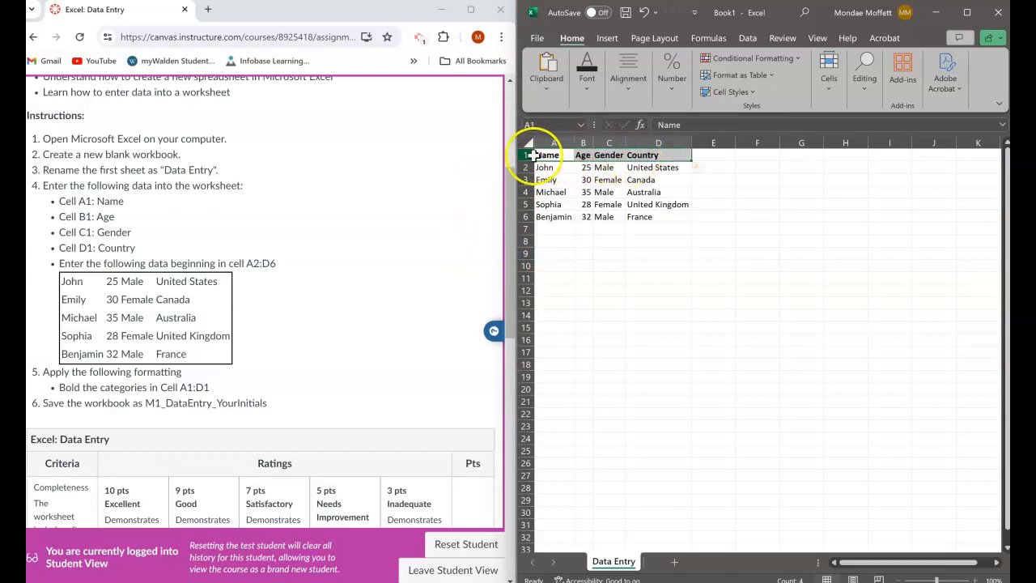
pyautogui.click(607, 204)
pyautogui.click(547, 156)
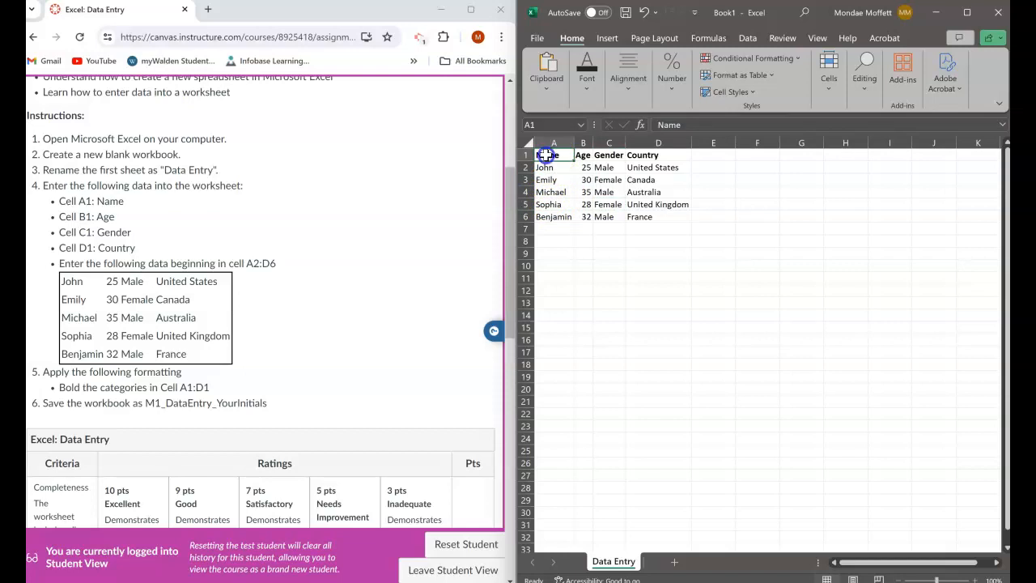
pyautogui.moveTo(547, 155); pyautogui.dragTo(664, 157)
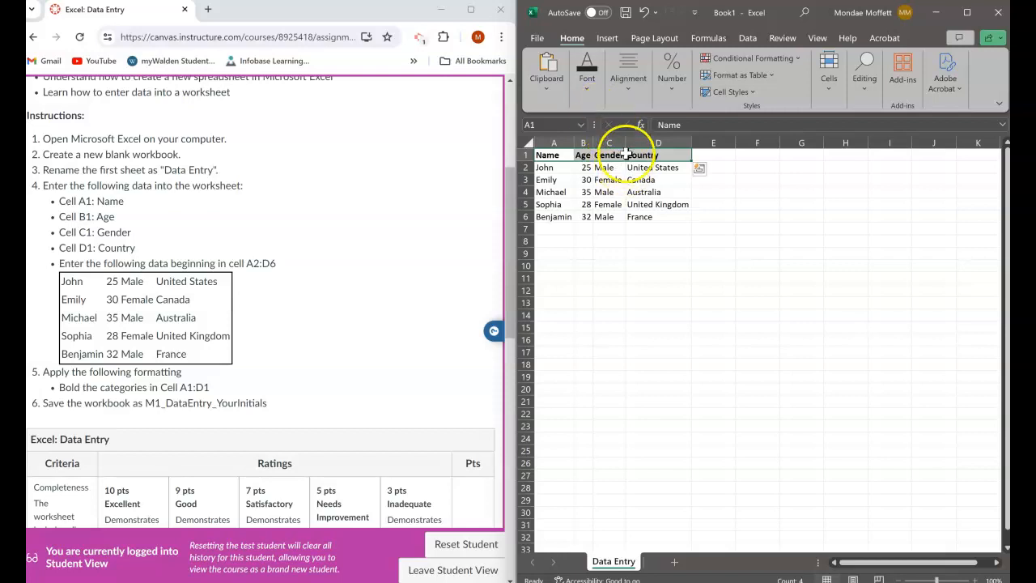
pyautogui.click(629, 88)
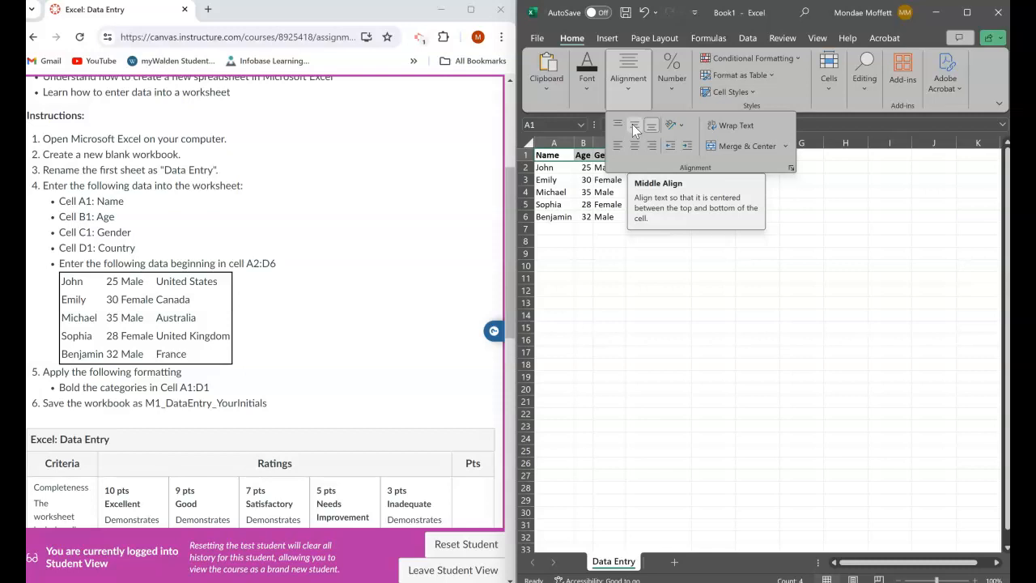
pyautogui.click(632, 124)
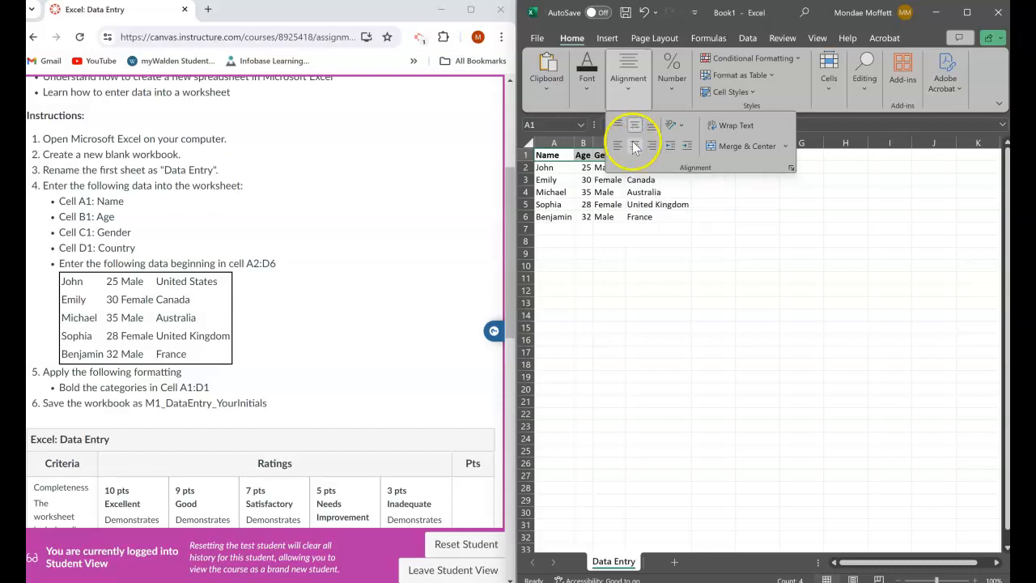
pyautogui.click(606, 268)
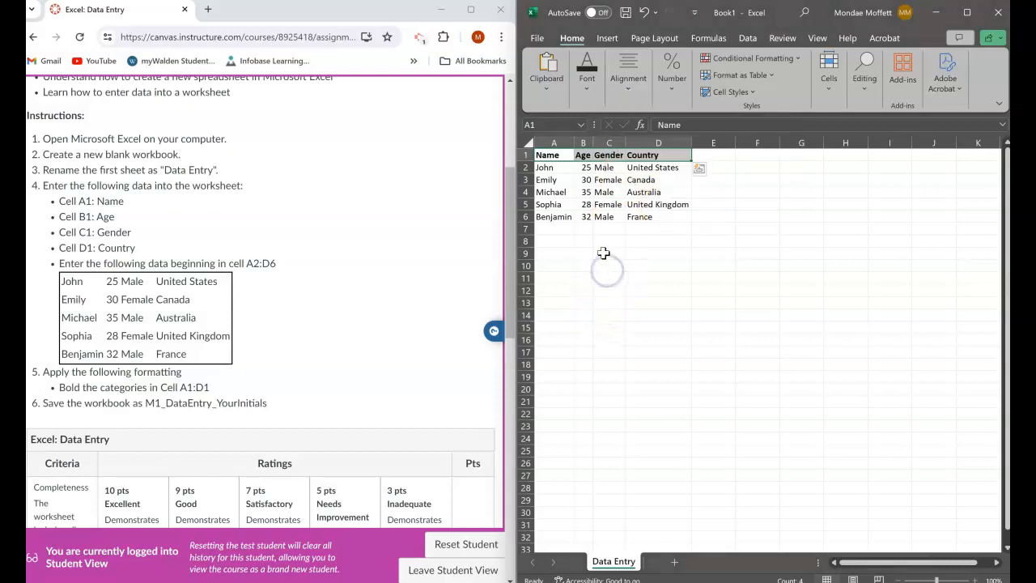
# - Center the headings in cells A1 to D1 horizontally
pyautogui.click(628, 77)
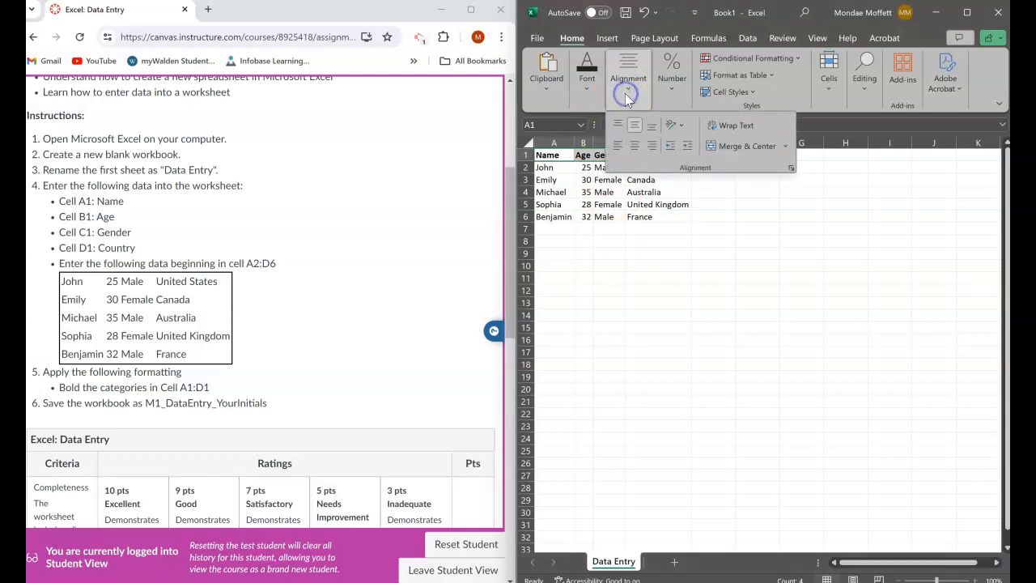
pyautogui.click(636, 146)
pyautogui.click(610, 278)
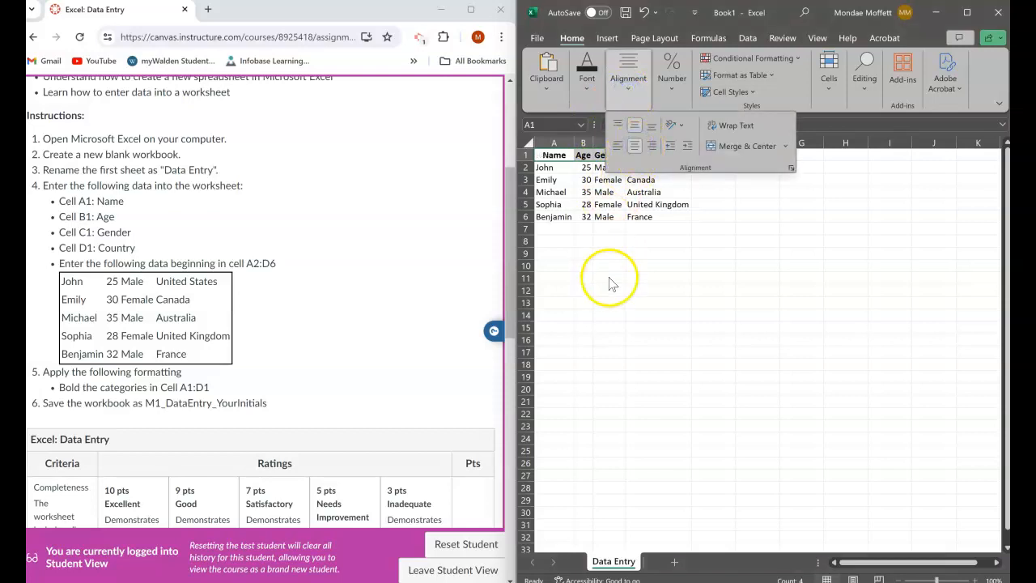
# - Center the ages in cells B2 to B6 horizontally
pyautogui.click(288, 155)
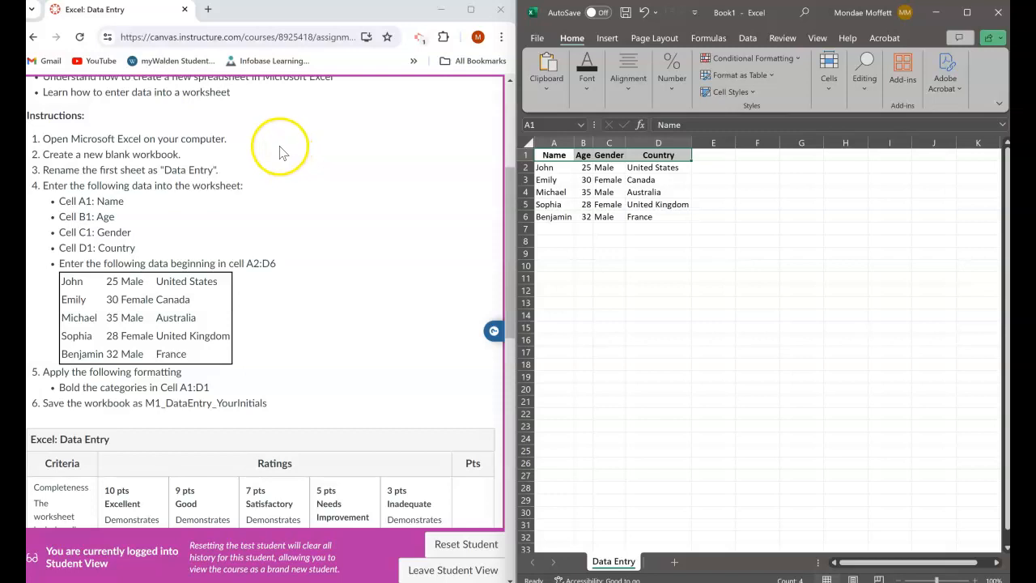
pyautogui.click(606, 243)
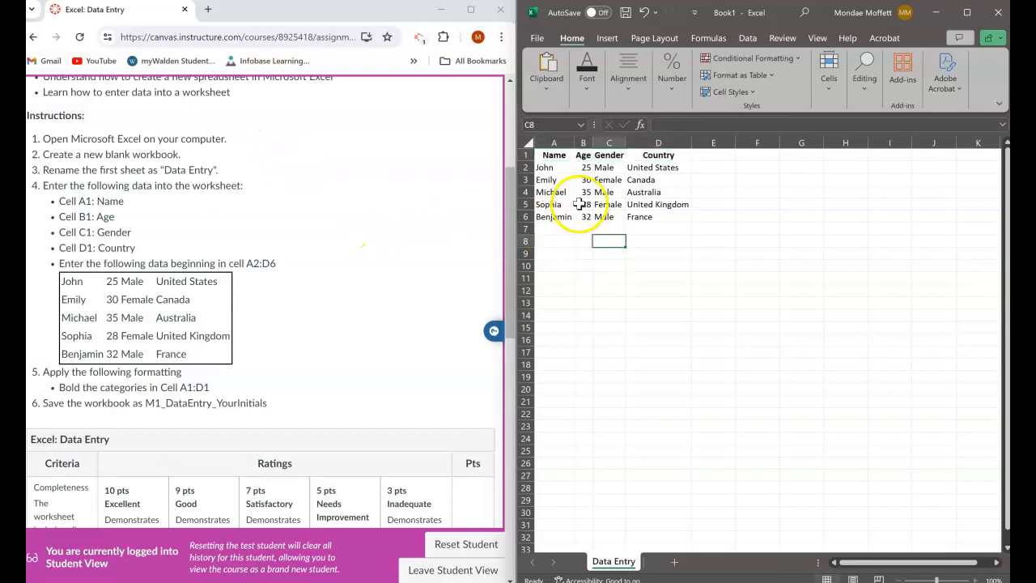
pyautogui.click(584, 167)
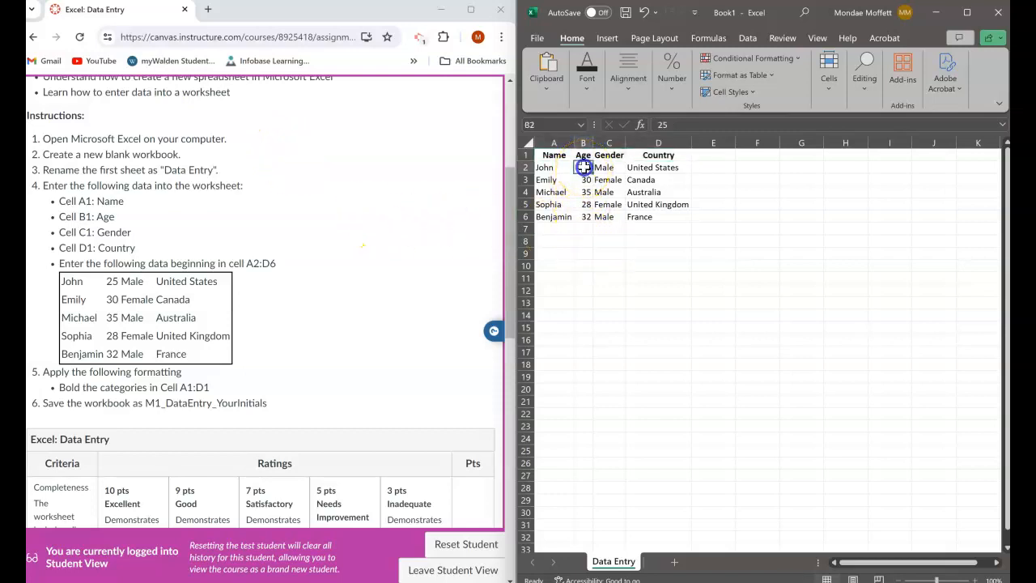
pyautogui.moveTo(583, 167); pyautogui.dragTo(583, 216)
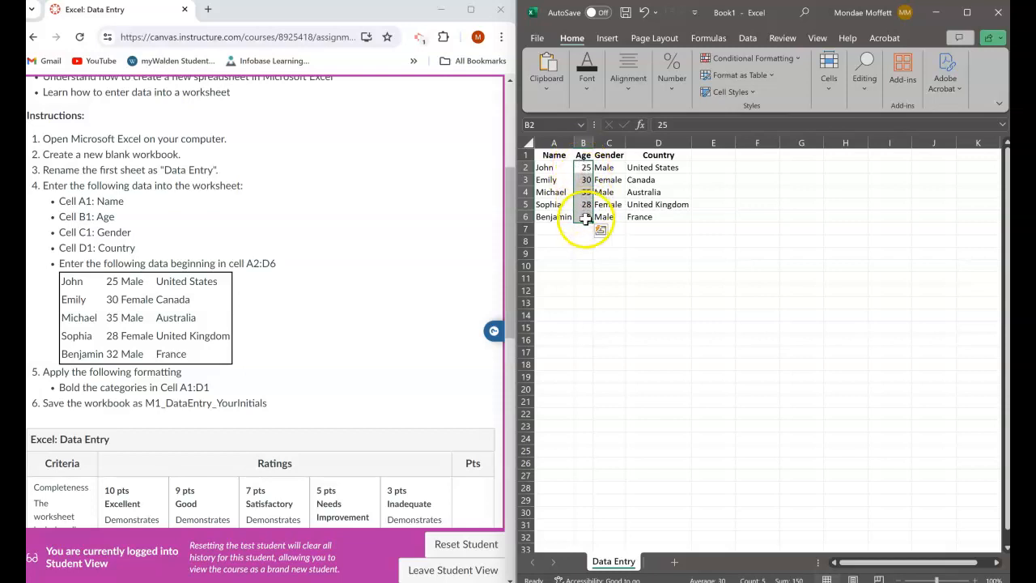
pyautogui.click(628, 71)
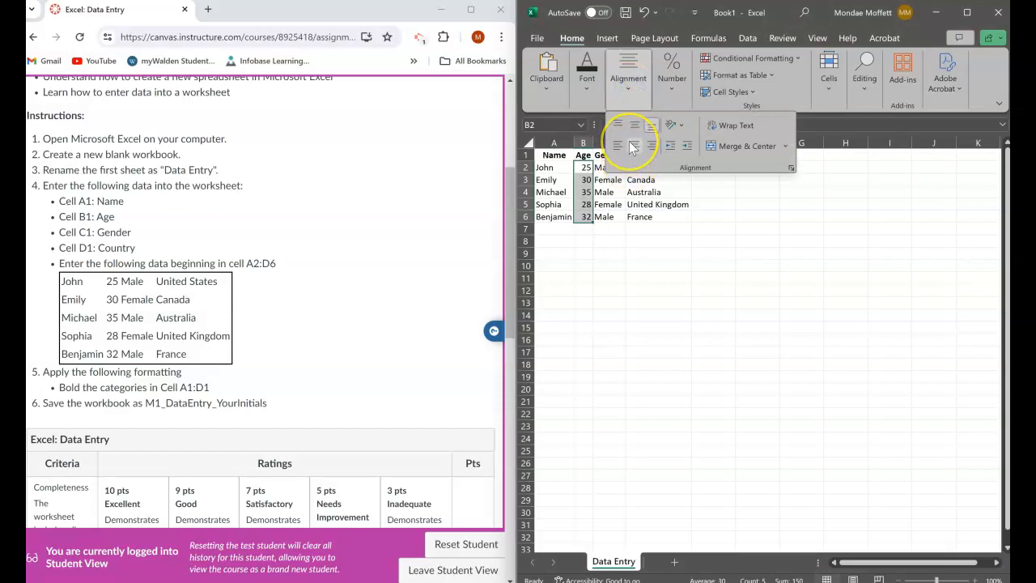
pyautogui.click(634, 149)
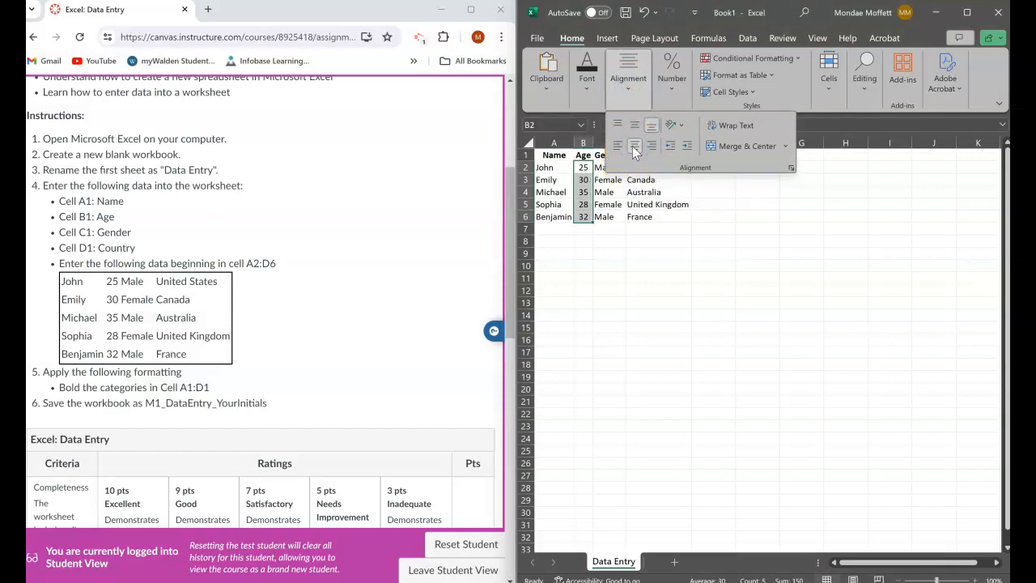
pyautogui.click(583, 237)
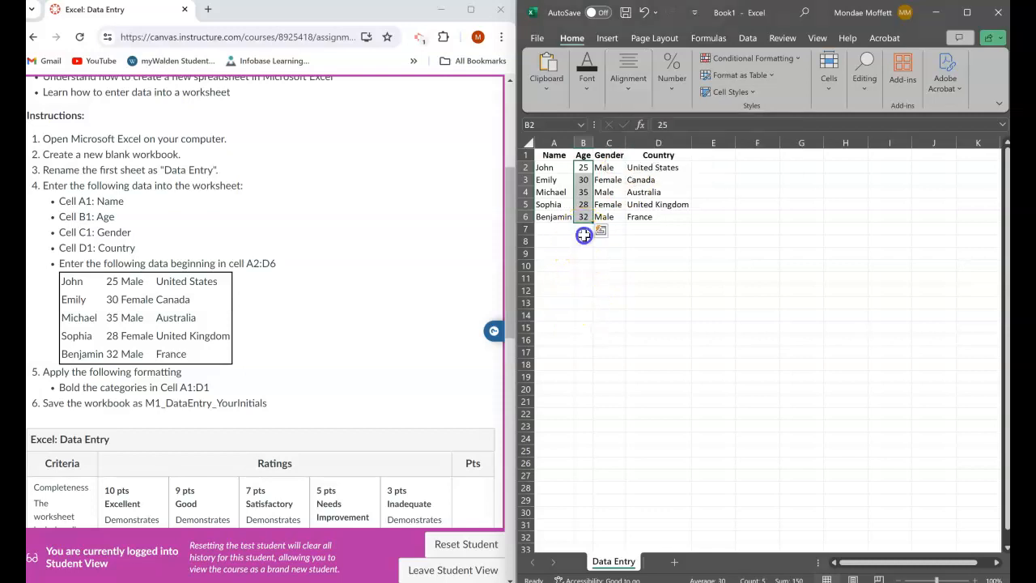
pyautogui.click(567, 289)
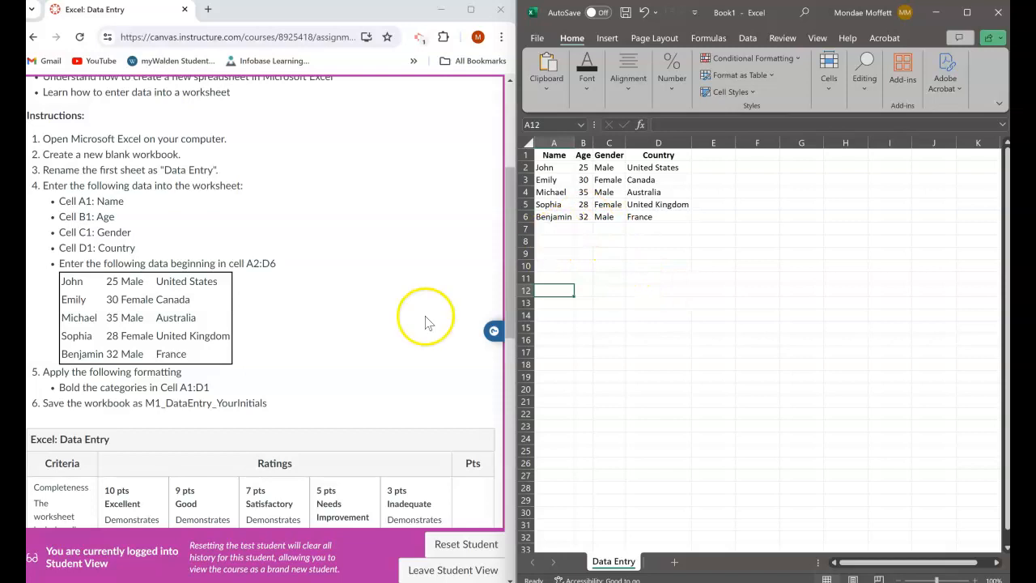
# - Maximize the workbook window and fill the heading cells A1 to D1 with the standard yellow color
pyautogui.click(538, 155)
pyautogui.moveTo(548, 159); pyautogui.dragTo(664, 154)
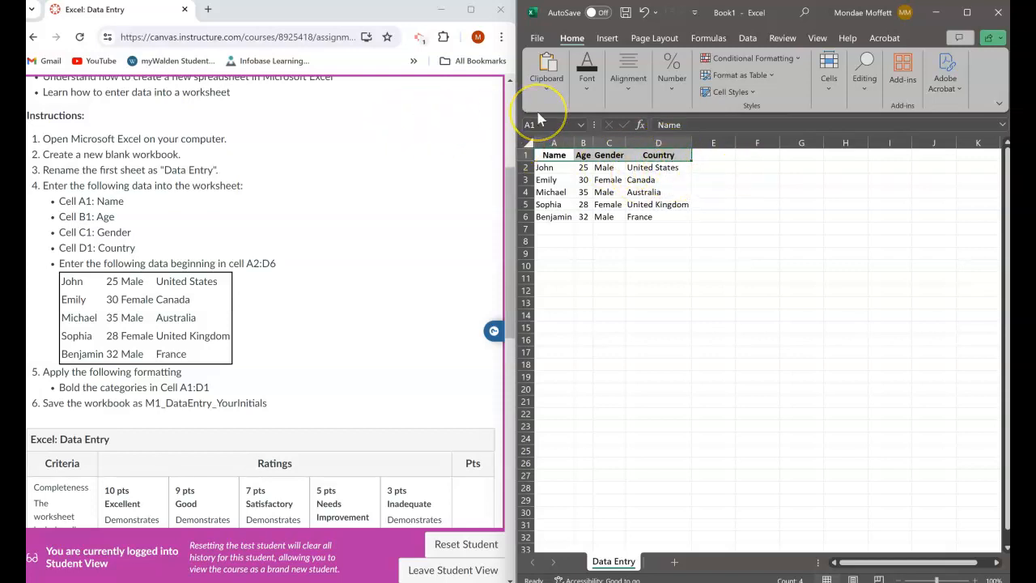
pyautogui.click(969, 13)
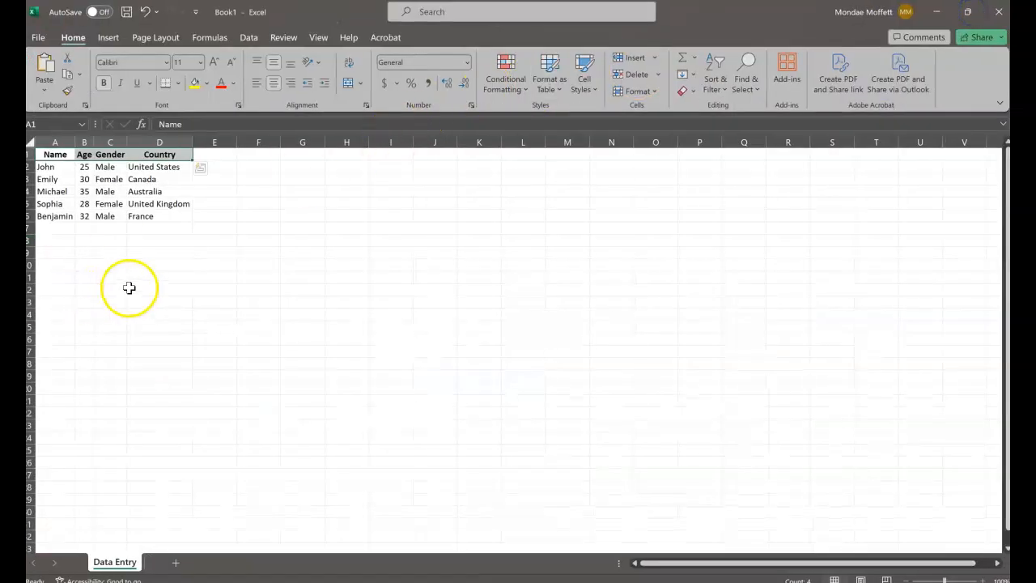
pyautogui.click(197, 86)
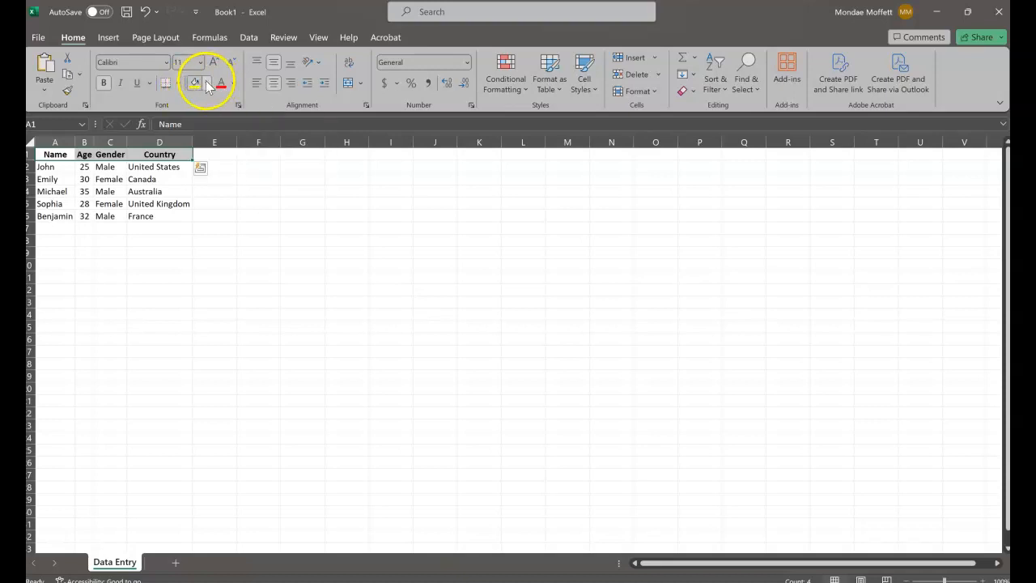
pyautogui.click(206, 83)
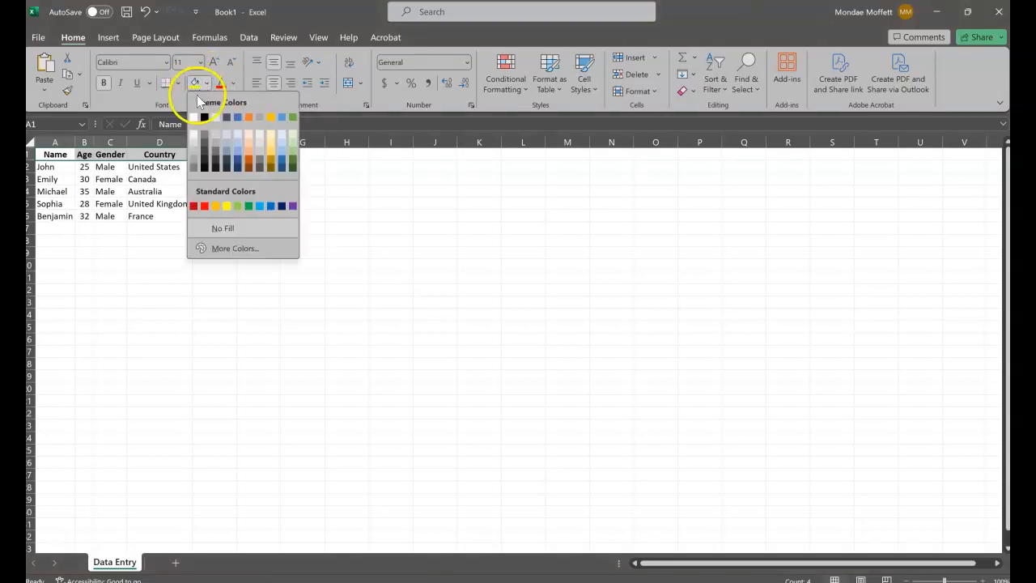
pyautogui.click(227, 206)
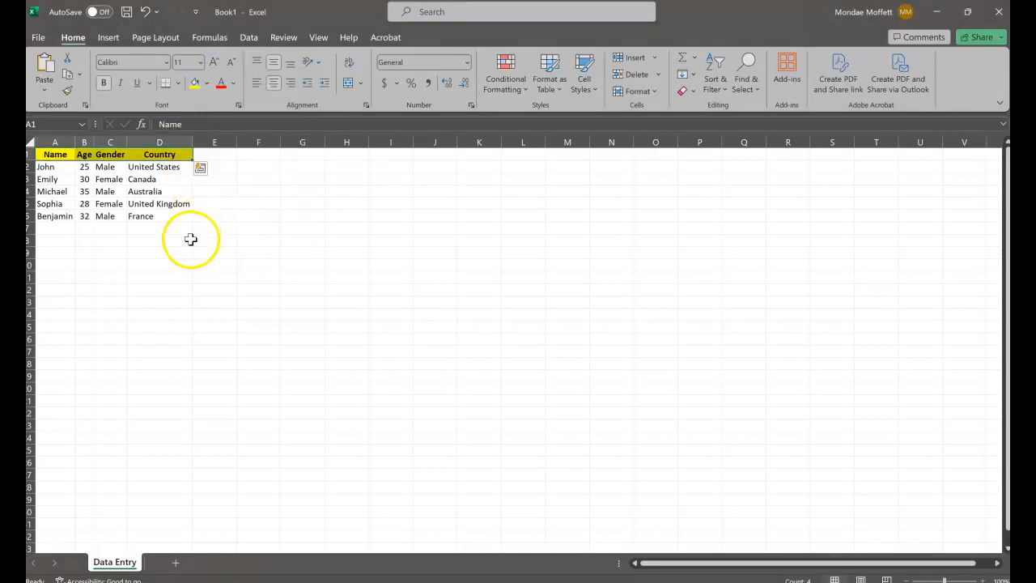
pyautogui.click(114, 240)
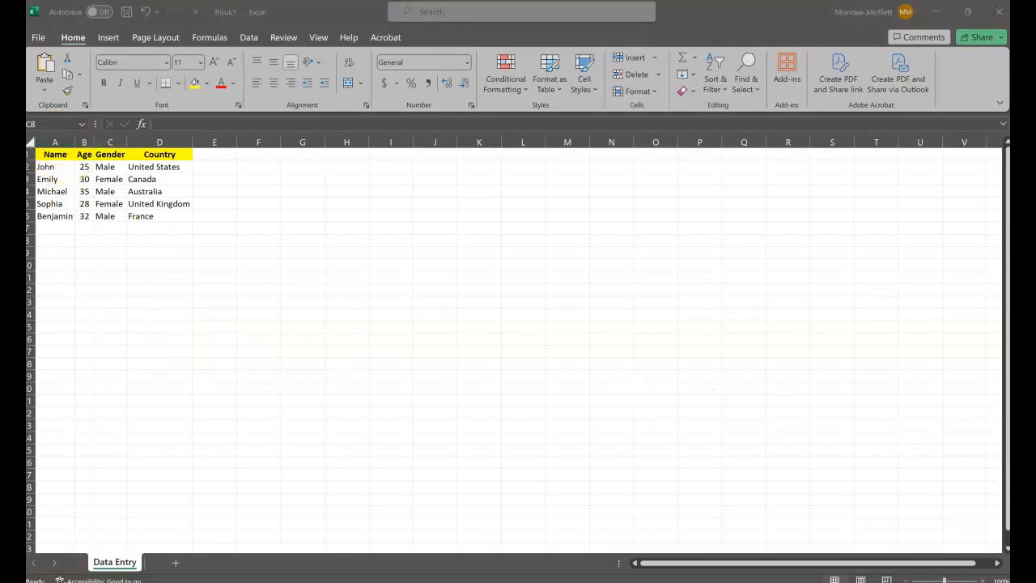
# - Apply All Borders to the whole data table in cells A1 to D6
pyautogui.click(39, 152)
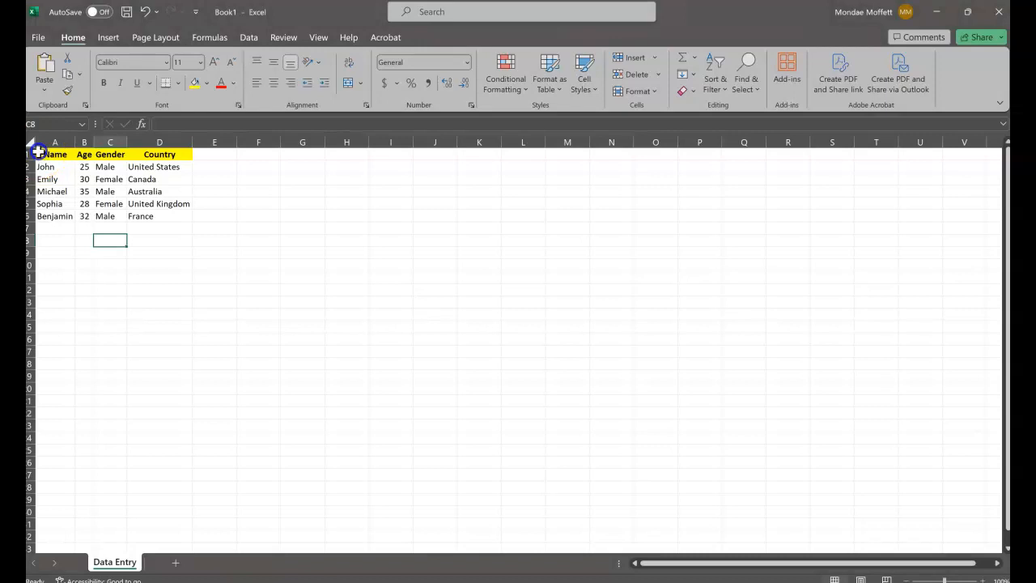
pyautogui.click(39, 152)
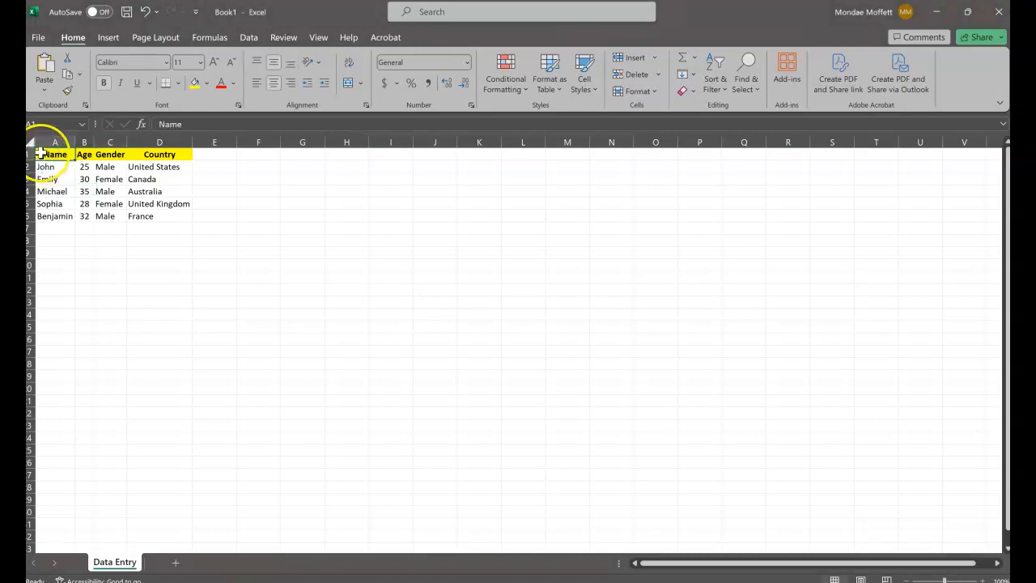
pyautogui.moveTo(42, 152); pyautogui.dragTo(170, 217)
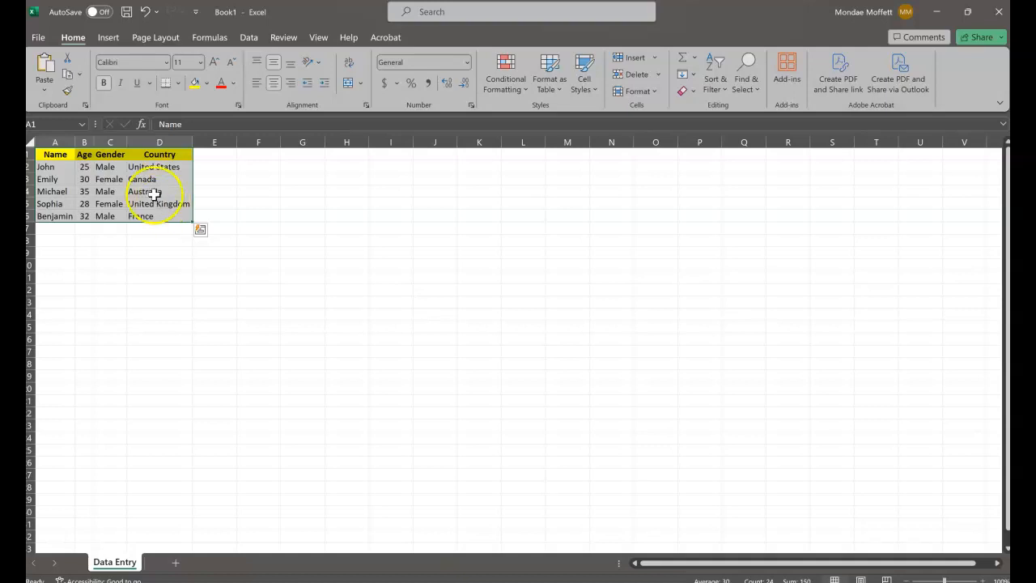
pyautogui.click(180, 84)
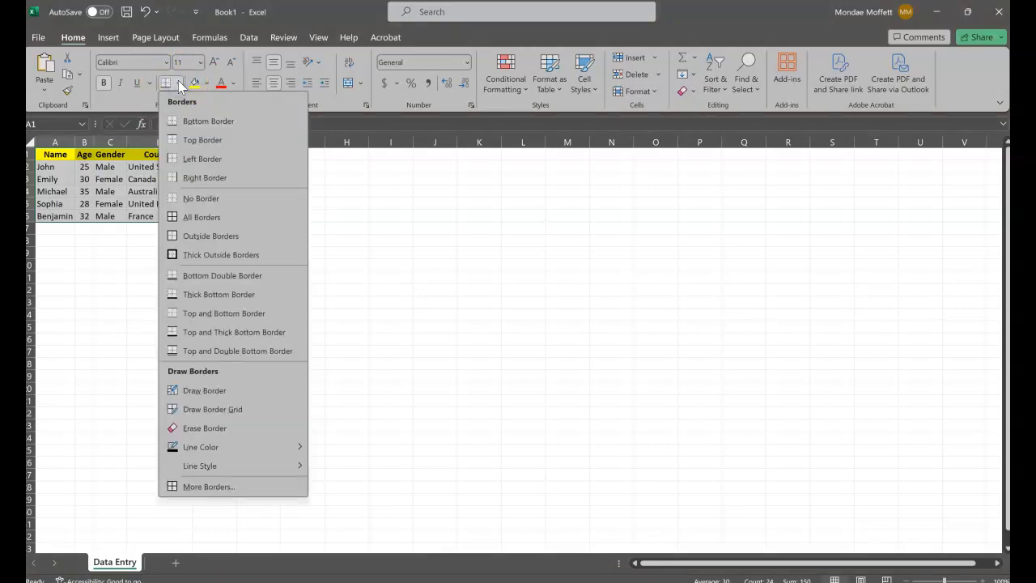
pyautogui.click(195, 218)
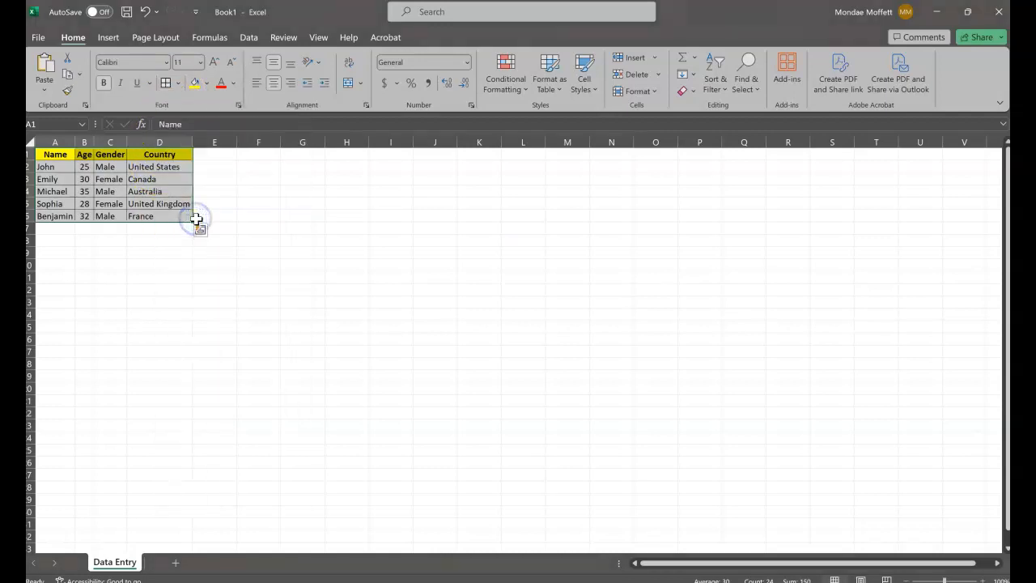
pyautogui.click(84, 245)
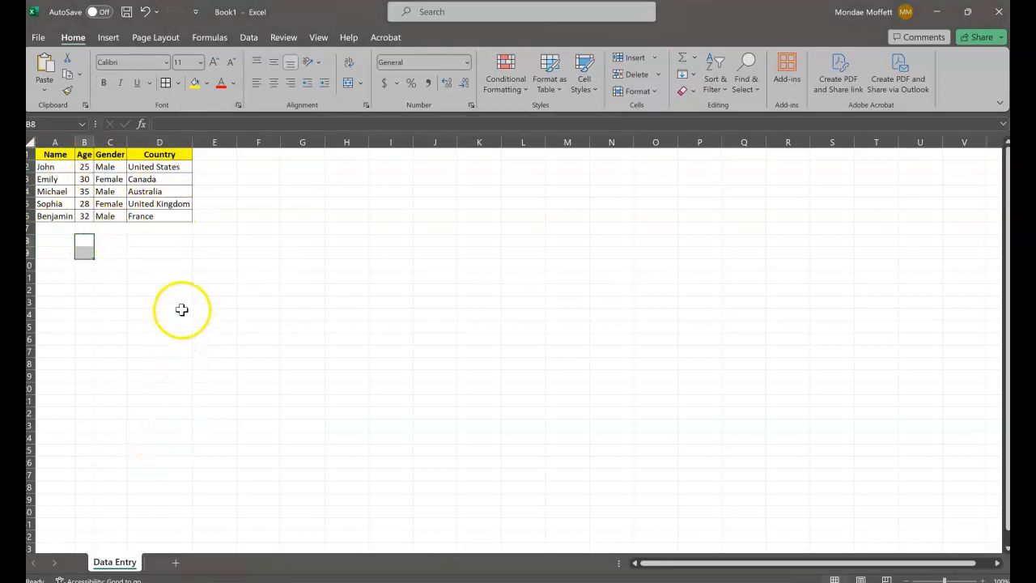
pyautogui.click(122, 251)
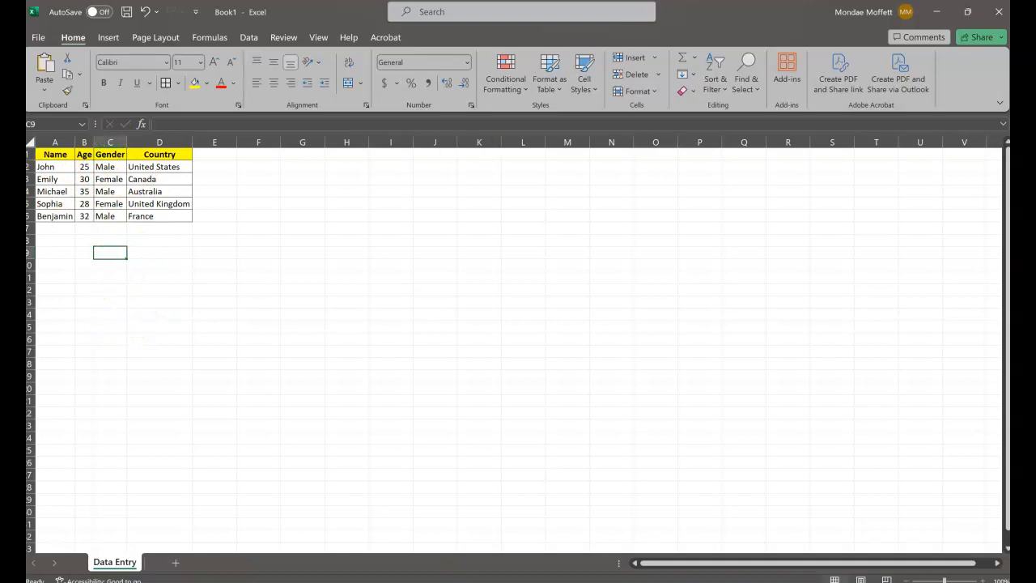
# - Shrink the maximized workbook window and arrange it side by side with the assignment instructions in the browser
pyautogui.click(972, 14)
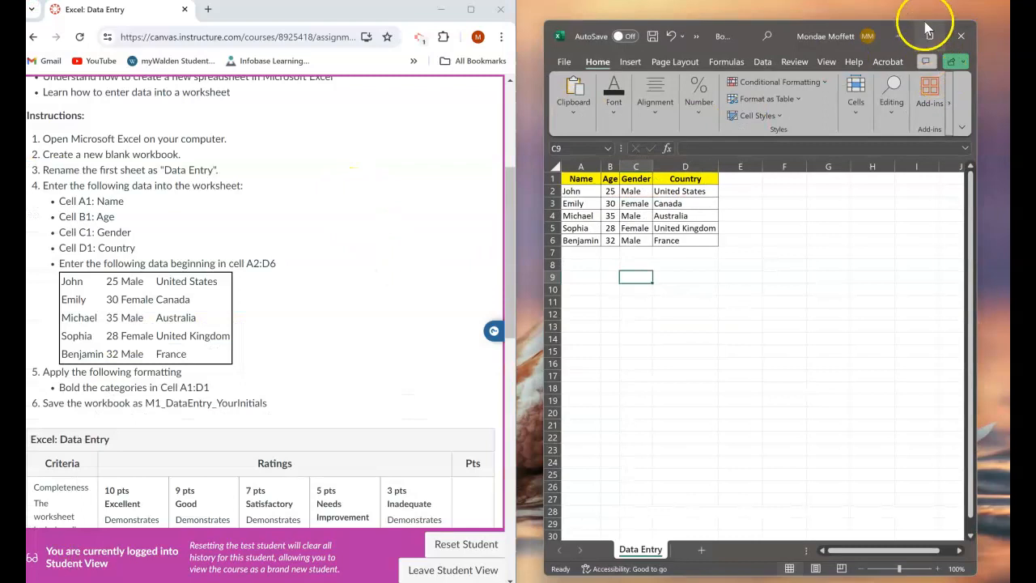
pyautogui.moveTo(931, 36)
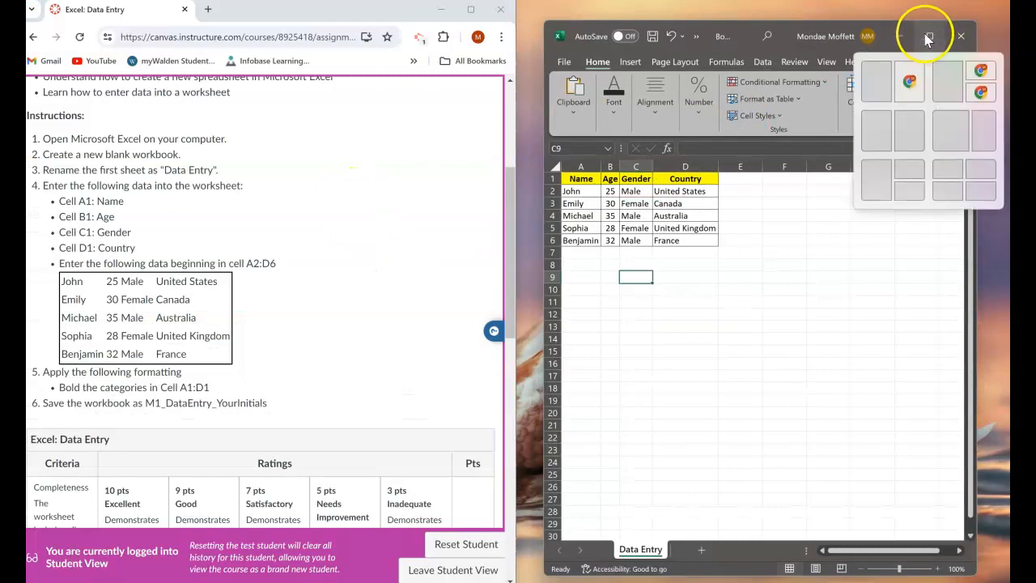
pyautogui.click(883, 86)
pyautogui.click(886, 90)
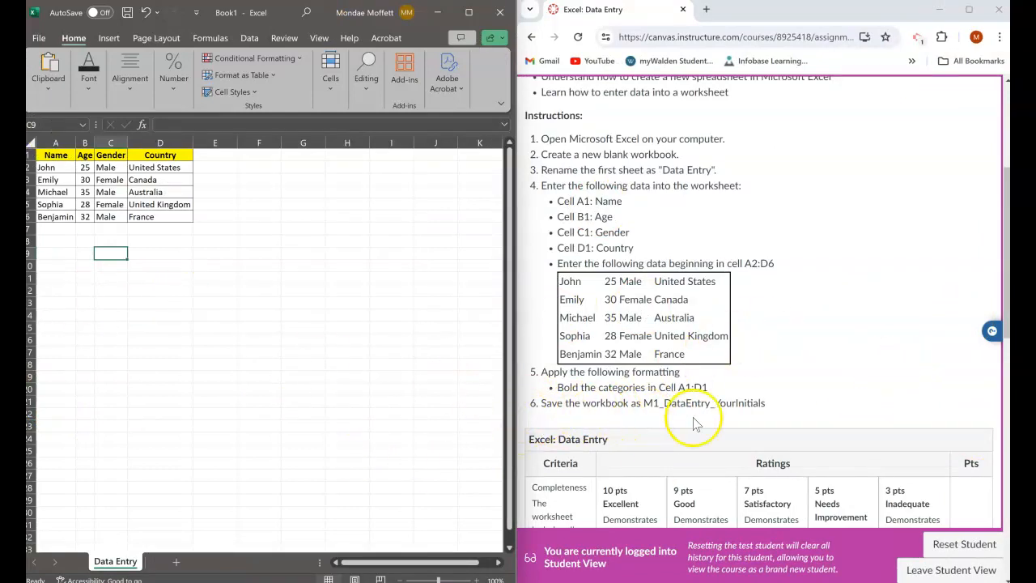
# - Save the workbook in the Documents folder under the file name M1_DataEntry_MM
pyautogui.click(39, 38)
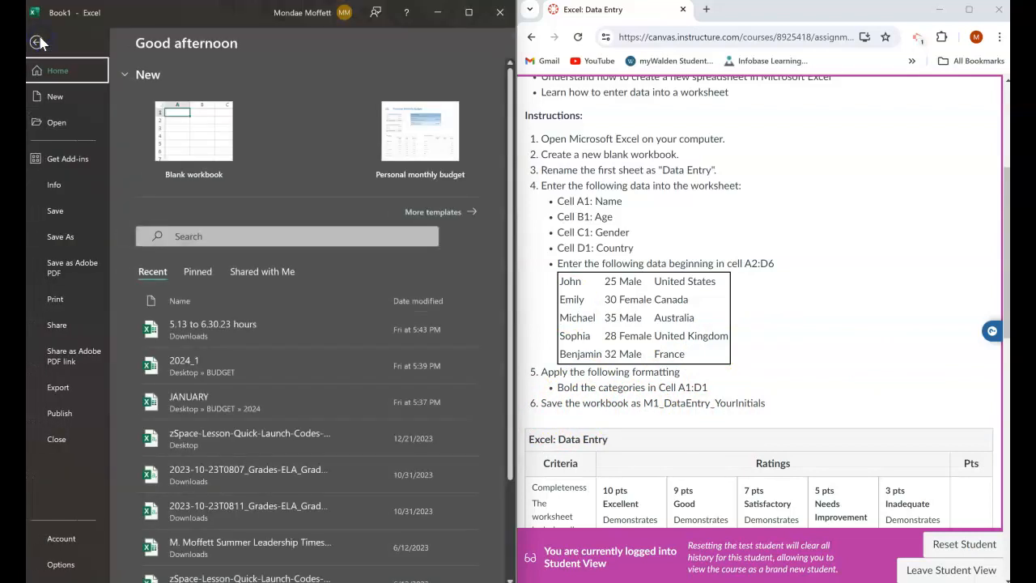
pyautogui.click(53, 238)
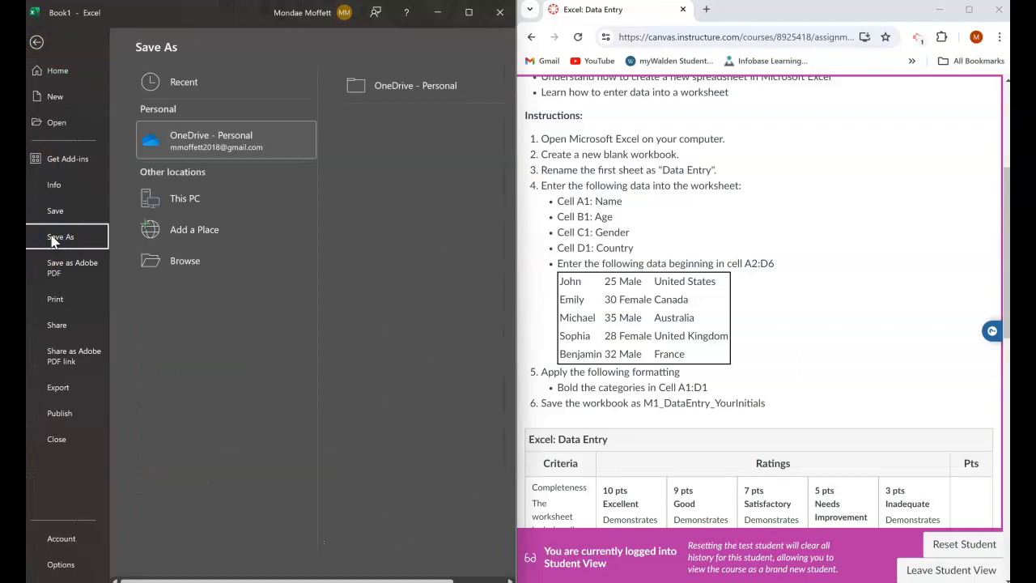
pyautogui.click(178, 263)
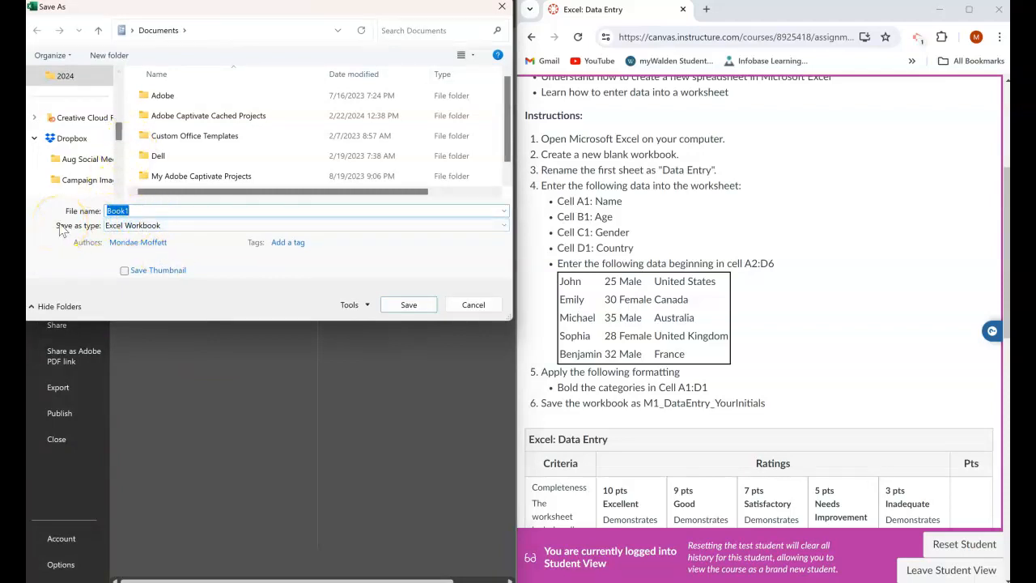
pyautogui.write('M')
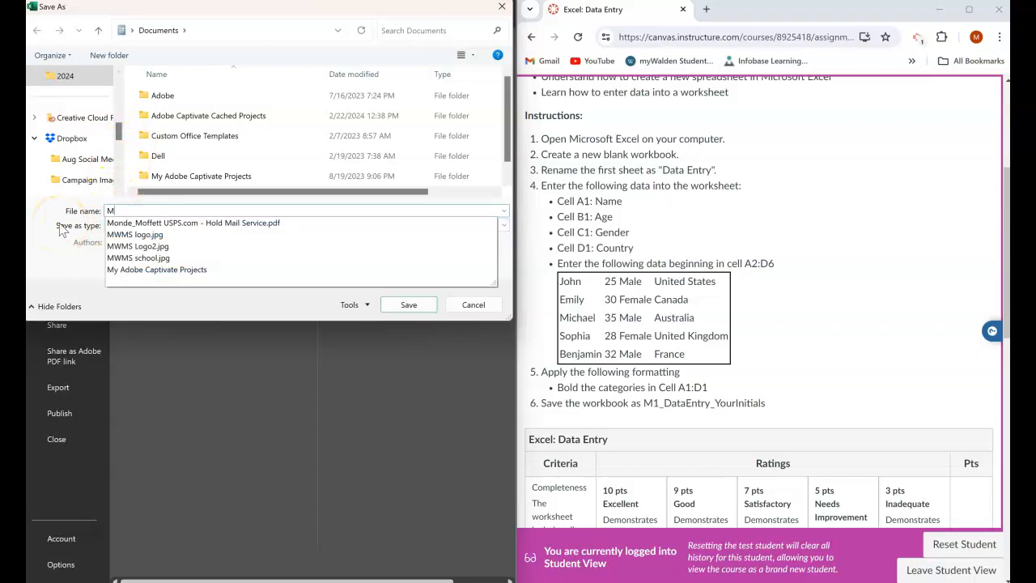
pyautogui.write('1_DataEntry_MM')
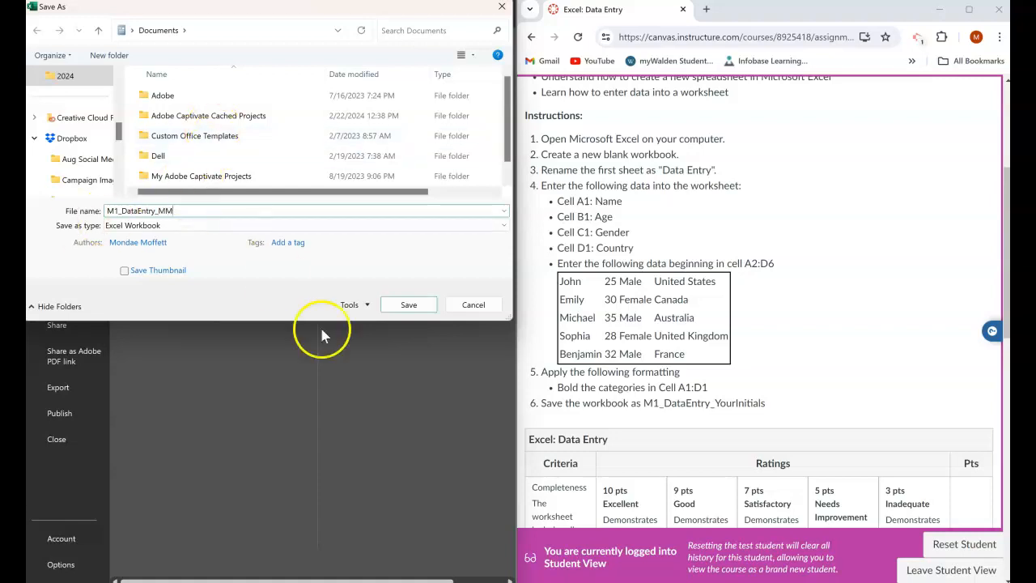
pyautogui.click(400, 306)
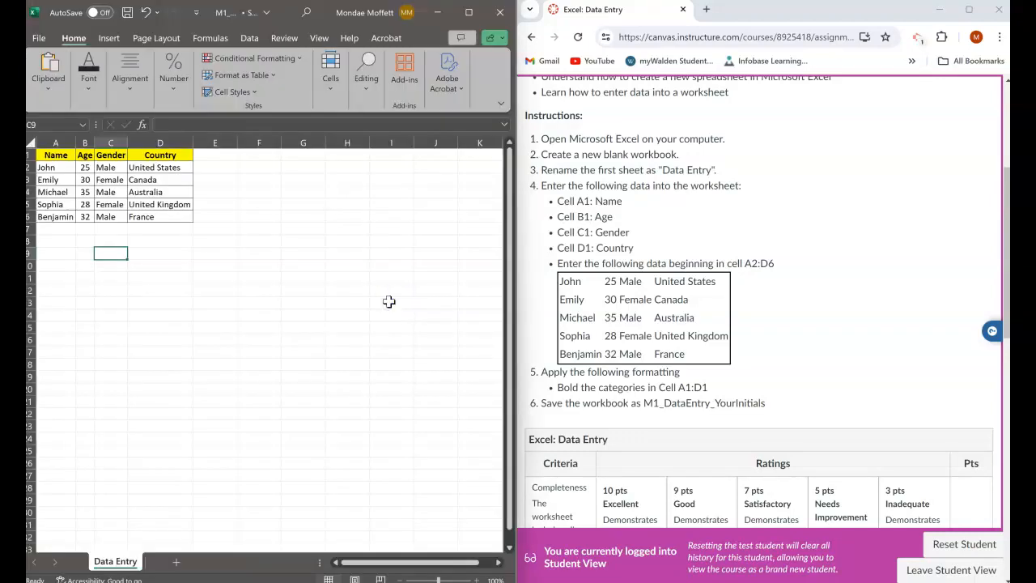
# - Switch to the Canvas page, start the Excel: Data Entry assignment and choose to upload a file
pyautogui.scroll(3, 878, 273)
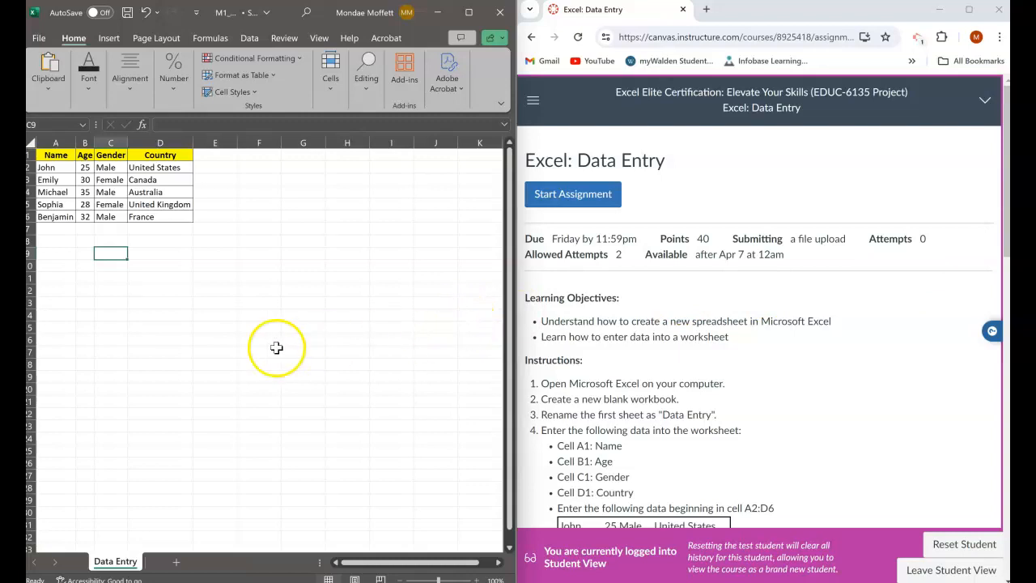
pyautogui.click(570, 198)
pyautogui.scroll(-1, 570, 207)
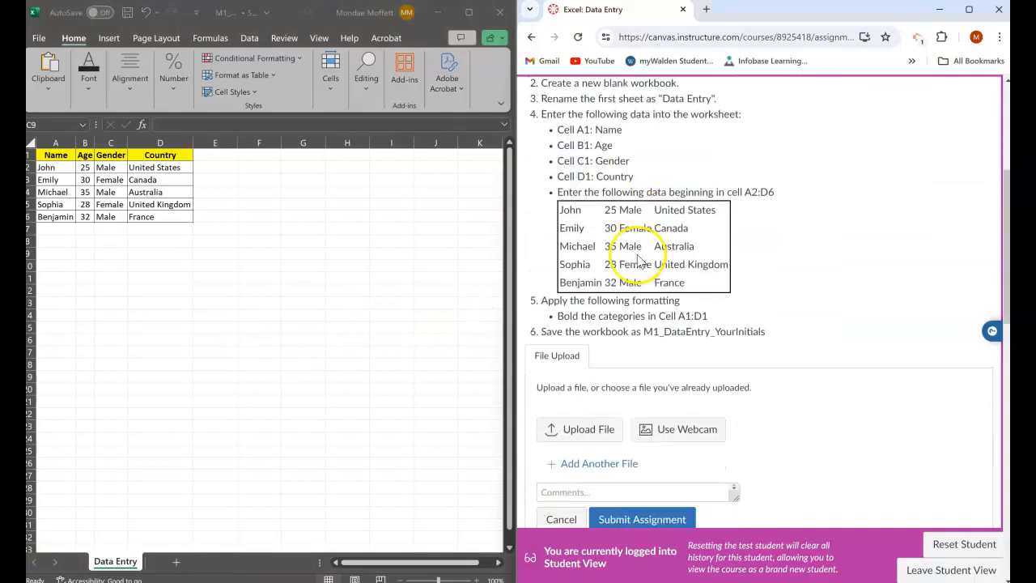
pyautogui.click(578, 396)
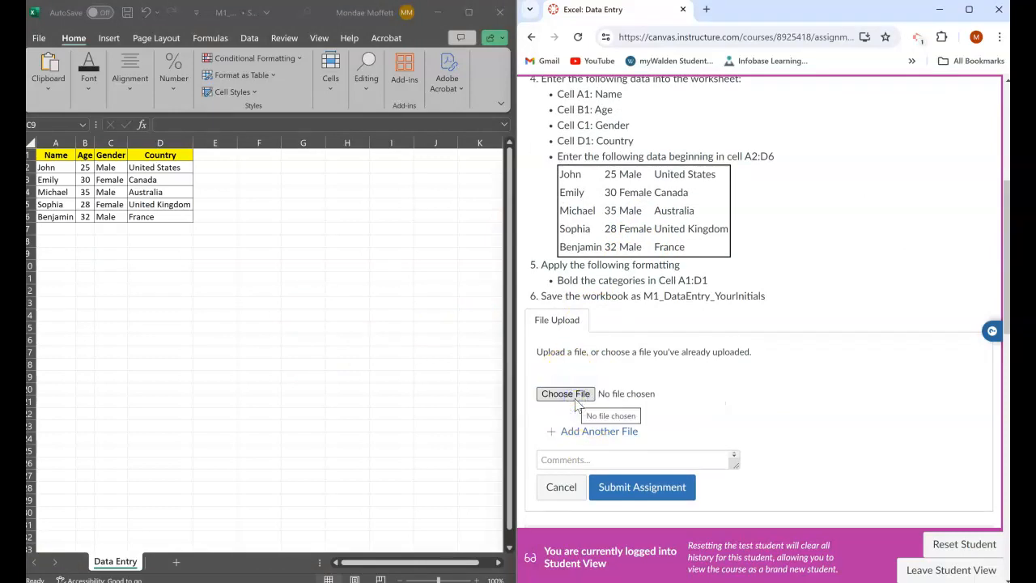
# - Attach the M1_DataEntry_MM workbook from the Documents folder and submit the assignment
pyautogui.click(562, 399)
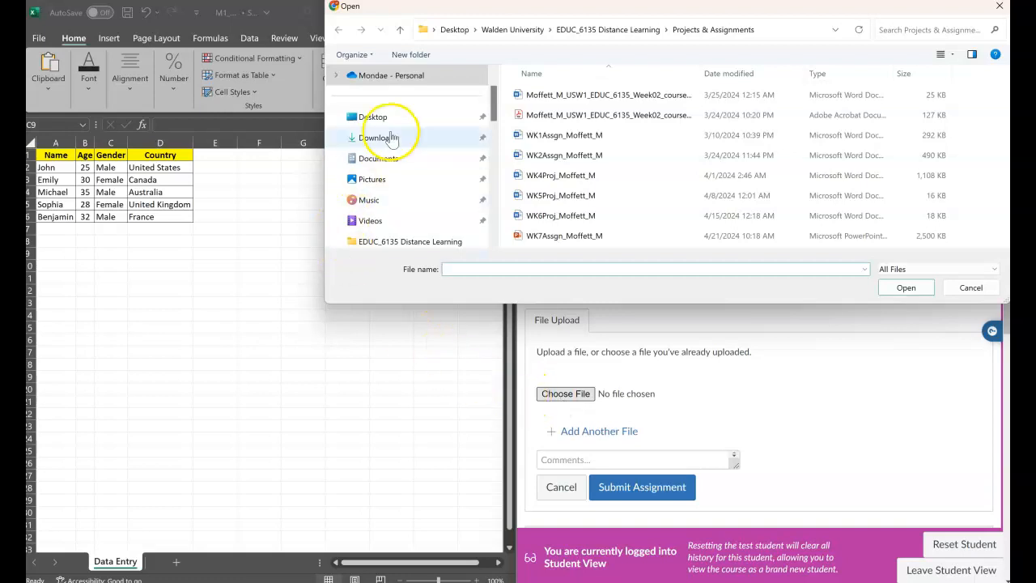
pyautogui.click(378, 158)
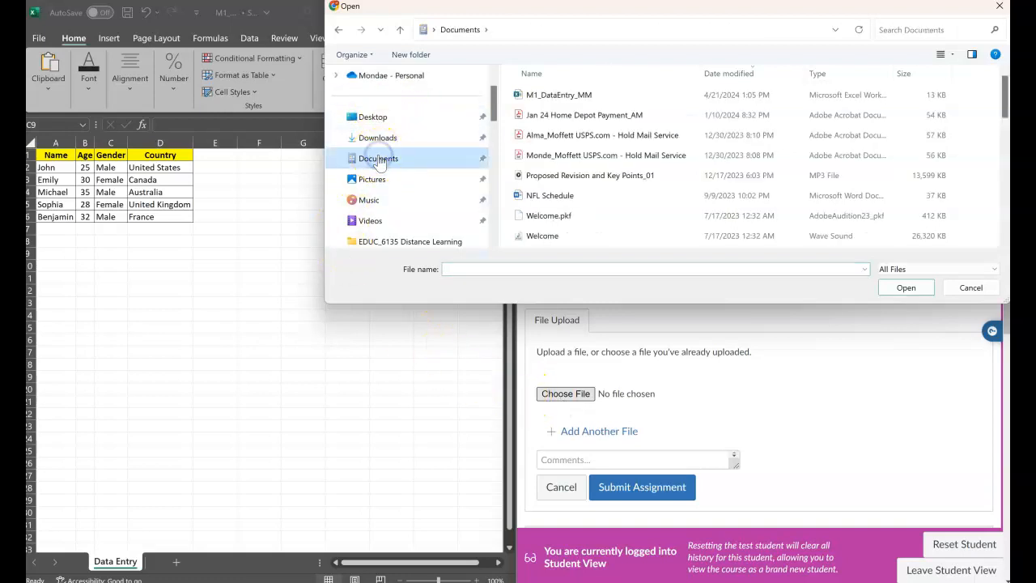
pyautogui.click(547, 94)
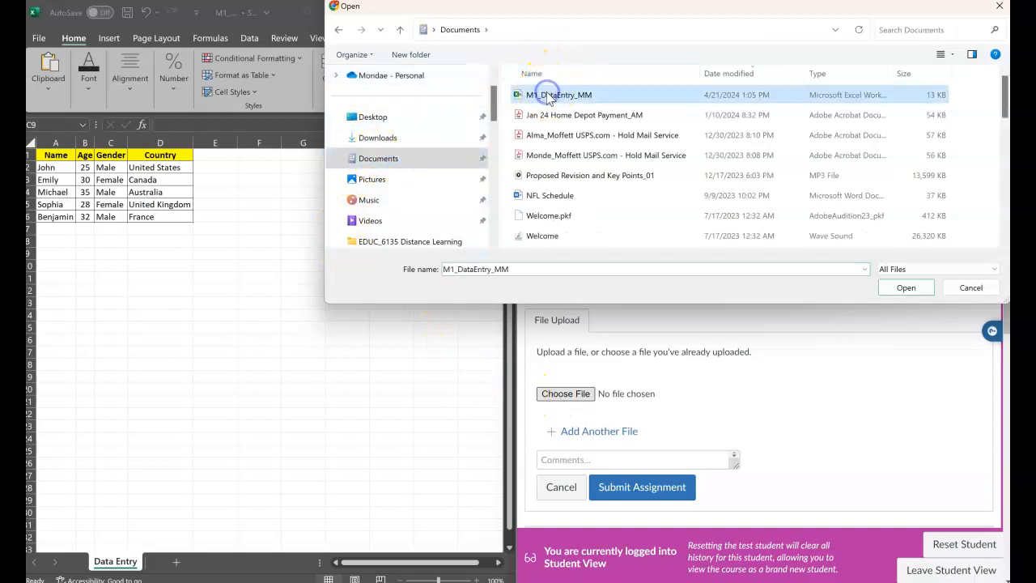
pyautogui.click(912, 294)
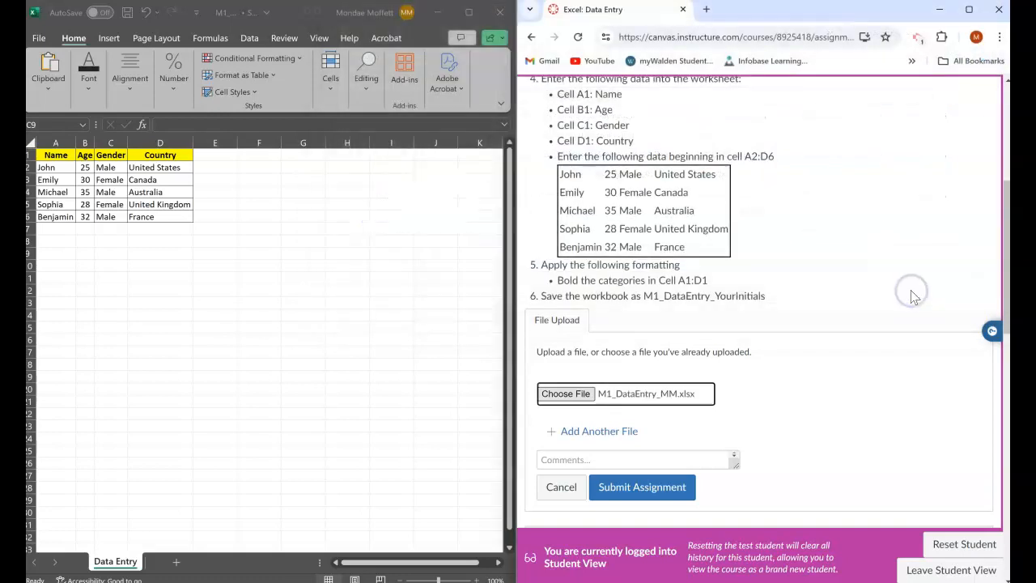
pyautogui.click(639, 490)
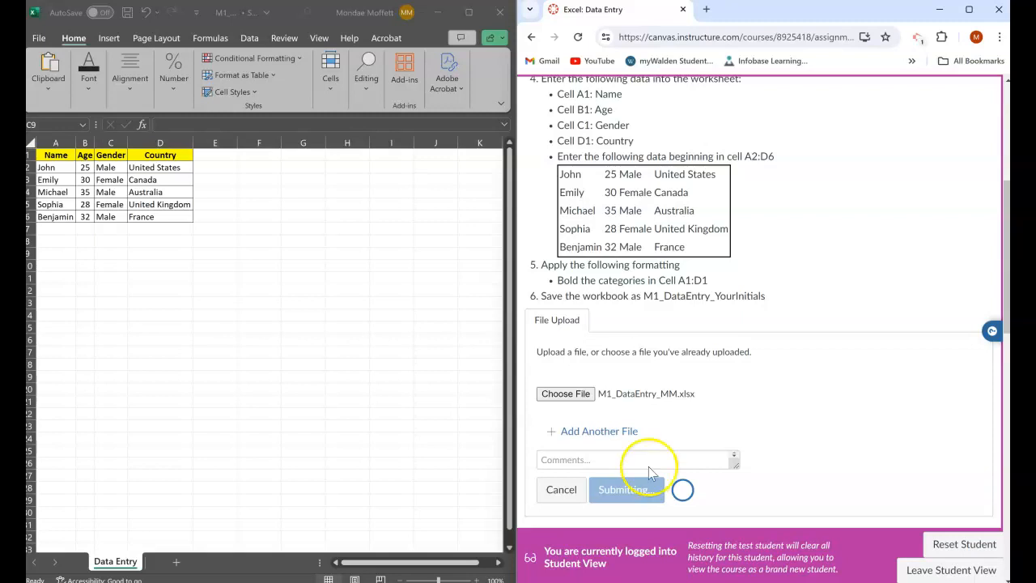